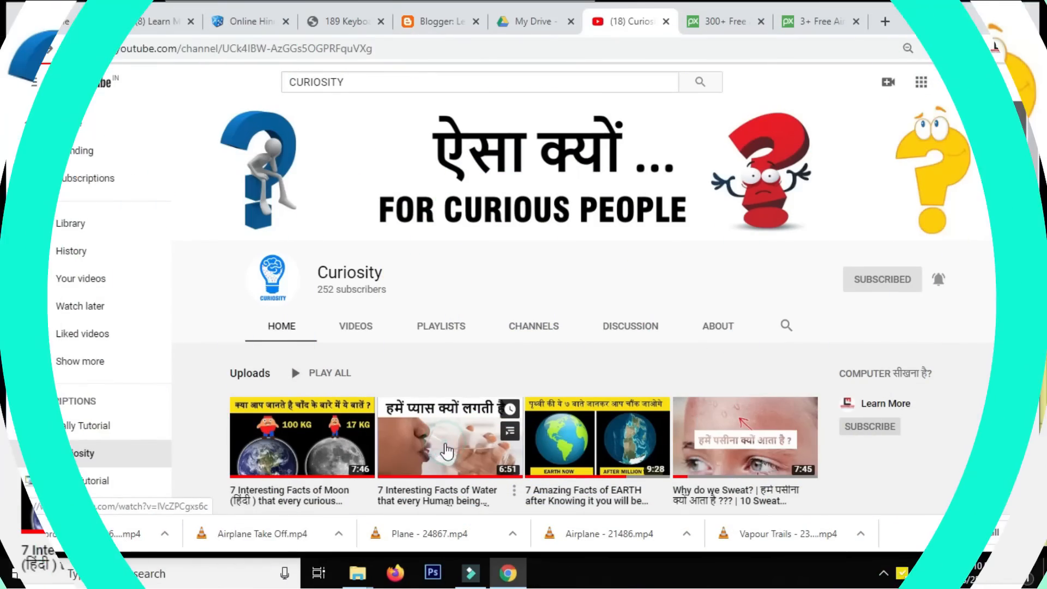
{"action": "left_click", "coordinate": [341, 499]}
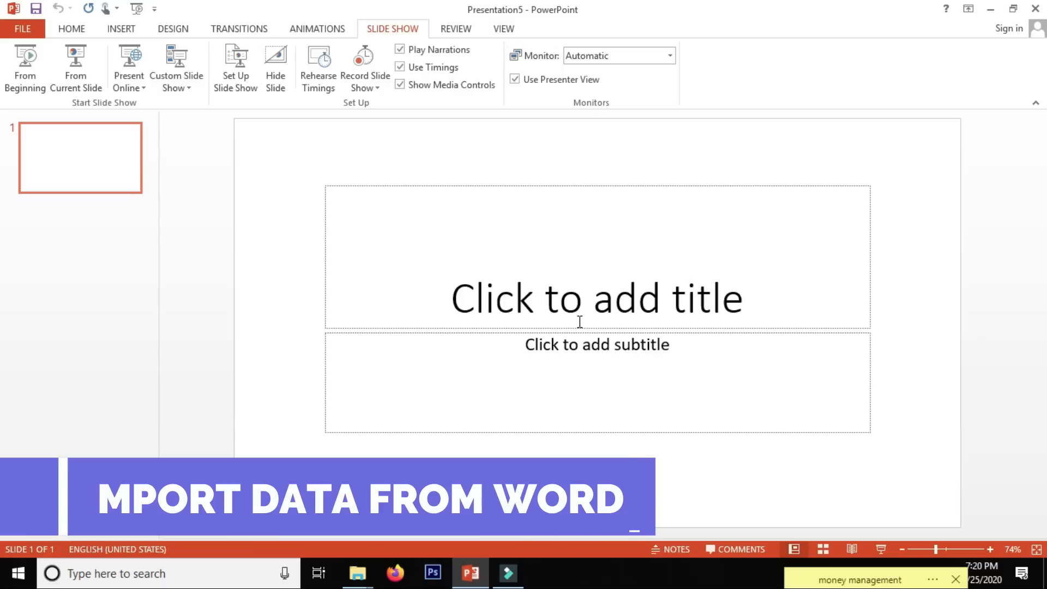
Open network.docx in Word and look over its title, introduction and "What is Network?" section
{"action": "key", "text": "super+r"}
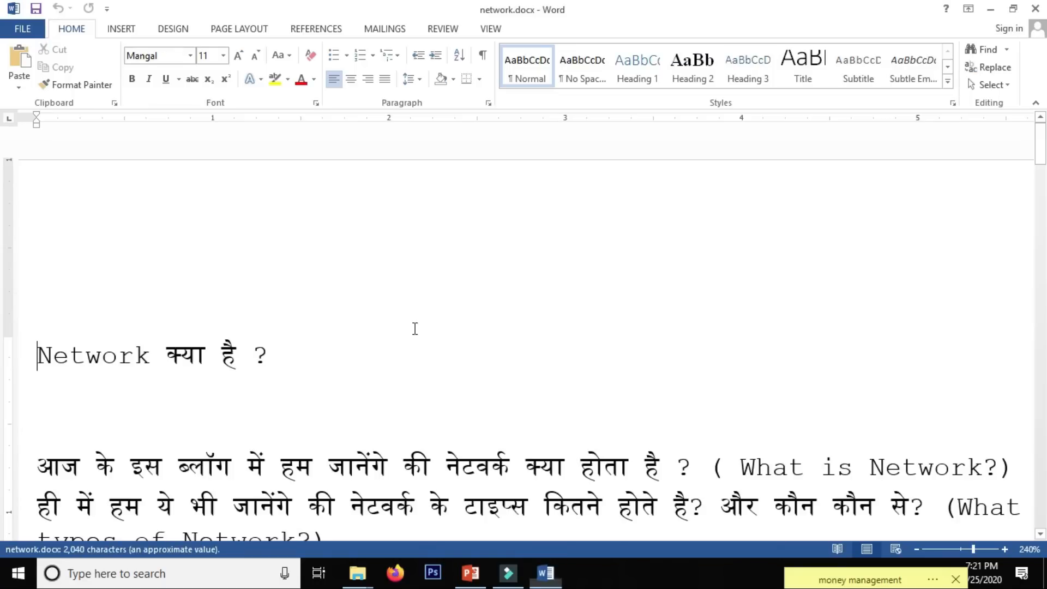
{"action": "scroll", "coordinate": [415, 328], "scroll_direction": "down", "scroll_amount": 5}
{"action": "scroll", "coordinate": [415, 328], "scroll_direction": "up", "scroll_amount": 4}
{"action": "scroll", "coordinate": [249, 306], "scroll_direction": "up", "scroll_amount": 1}
{"action": "scroll", "coordinate": [251, 310], "scroll_direction": "down", "scroll_amount": 2}
{"action": "scroll", "coordinate": [340, 315], "scroll_direction": "down", "scroll_amount": 4}
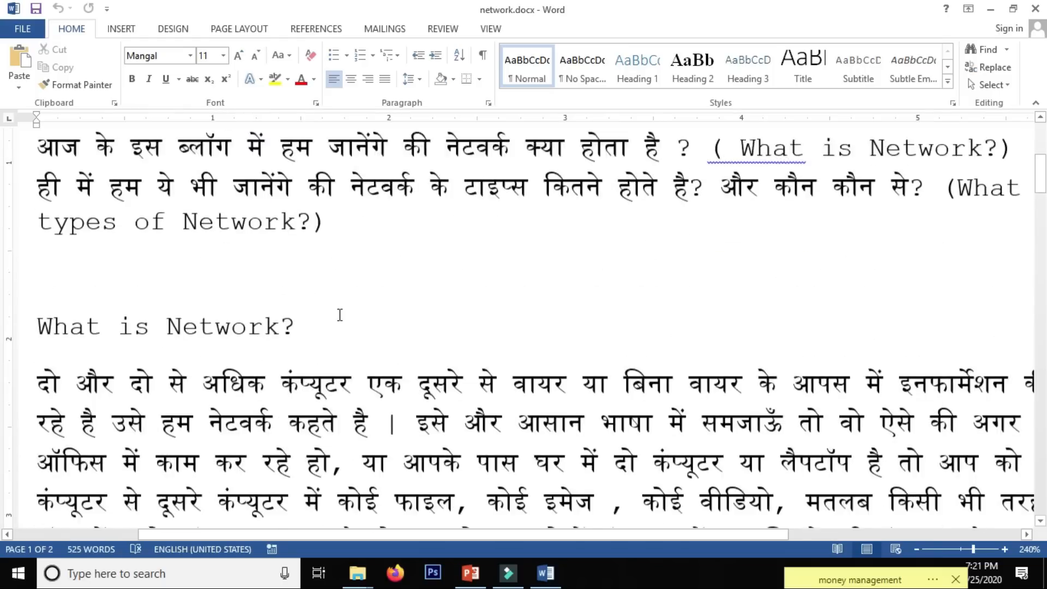
{"action": "scroll", "coordinate": [348, 355], "scroll_direction": "up", "scroll_amount": 5}
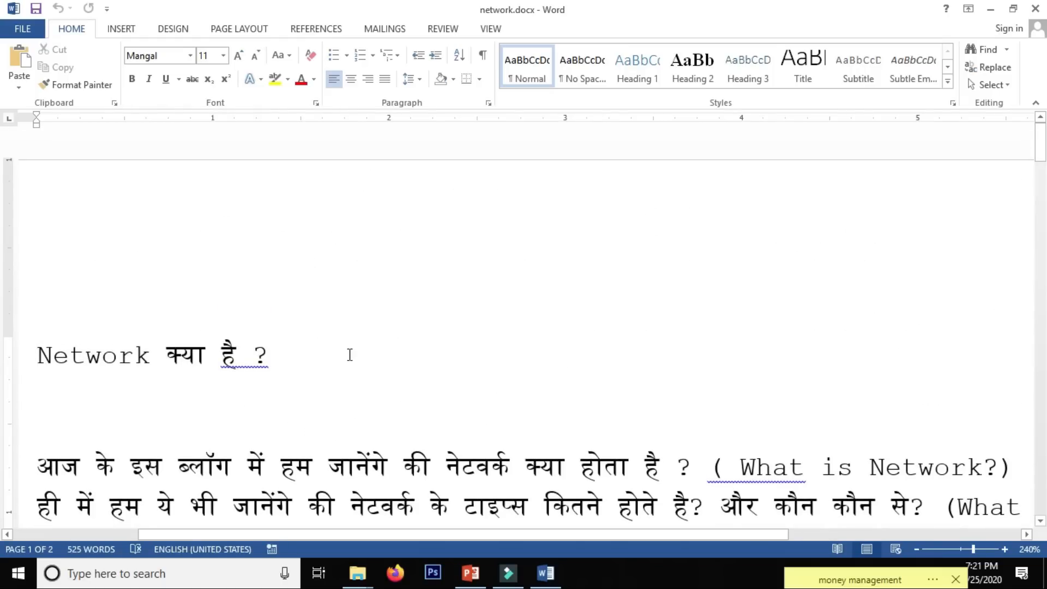
Compare the blank PowerPoint presentation with the text of network.docx in Word, ending back in PowerPoint
{"action": "key", "text": "alt+Tab"}
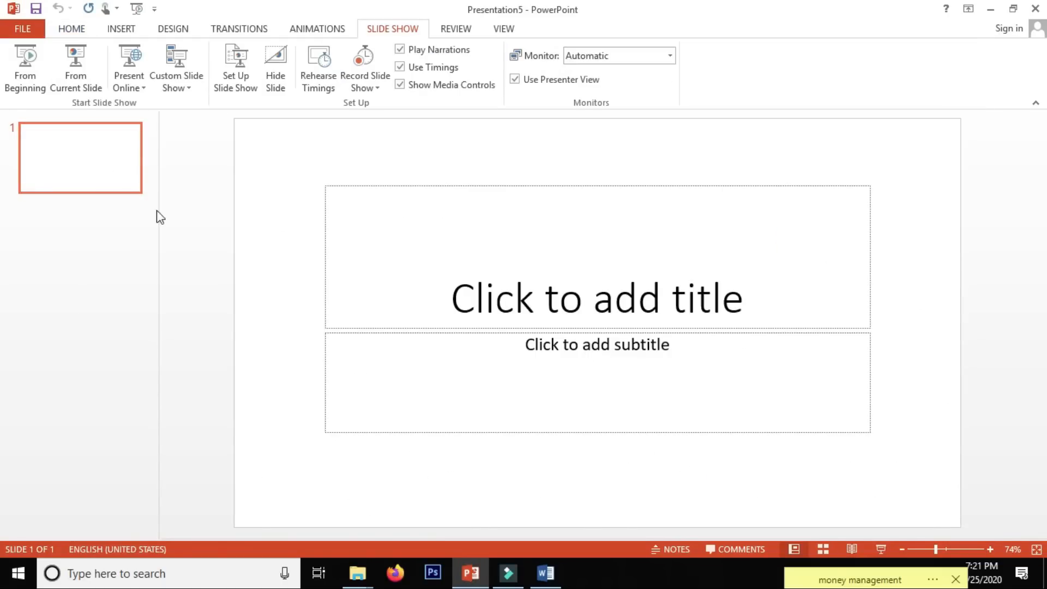
{"action": "key", "text": "alt+Tab"}
{"action": "key", "text": "alt+Tab"}
{"action": "key", "text": "alt+Tab"}
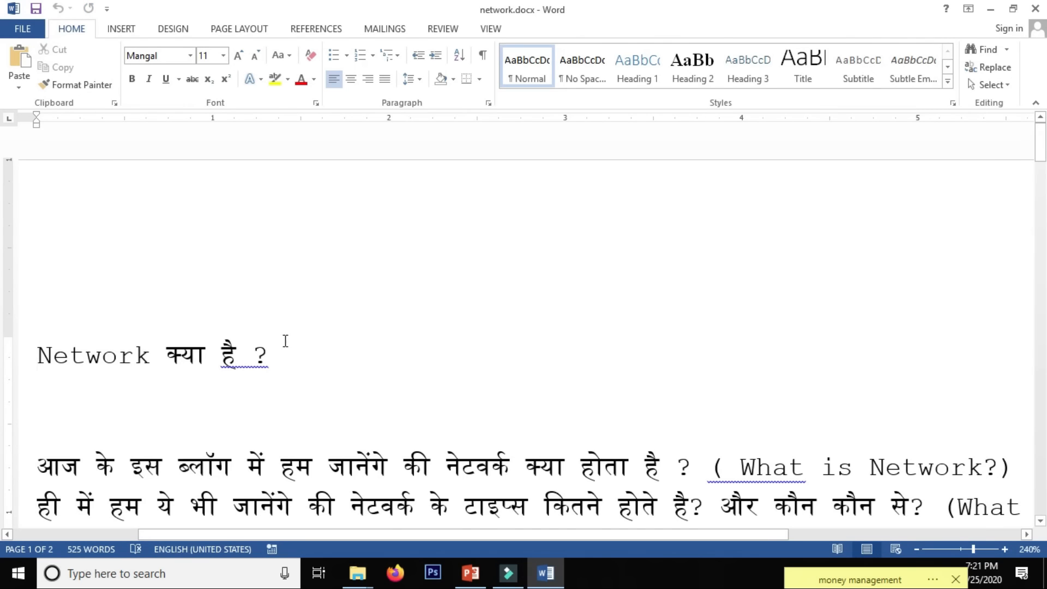
{"action": "scroll", "coordinate": [286, 344], "scroll_direction": "down", "scroll_amount": 15}
{"action": "scroll", "coordinate": [287, 348], "scroll_direction": "up", "scroll_amount": 5}
{"action": "key", "text": "alt+Tab"}
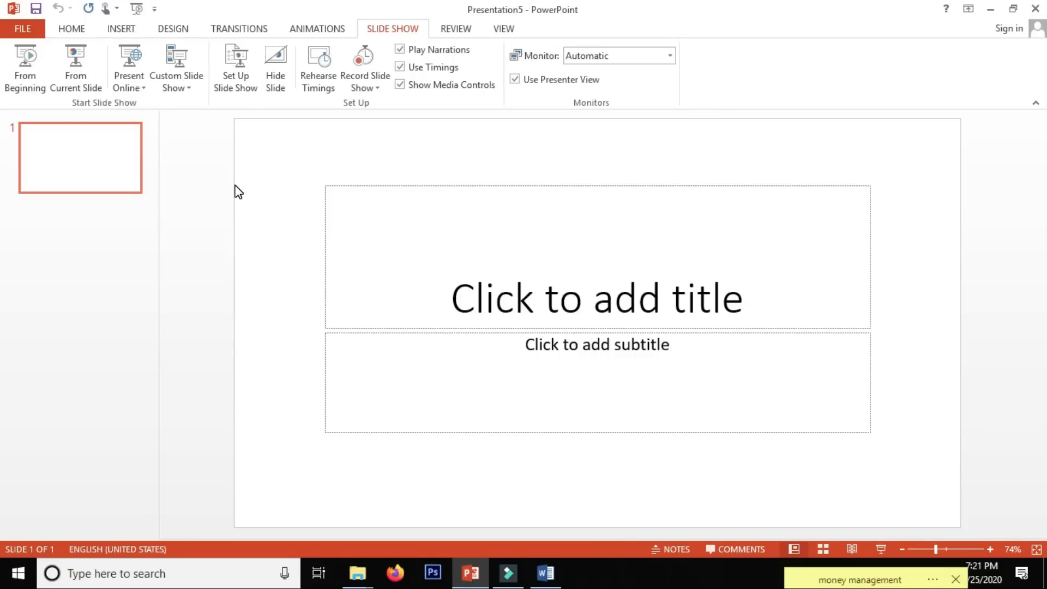
{"action": "left_click", "coordinate": [76, 32]}
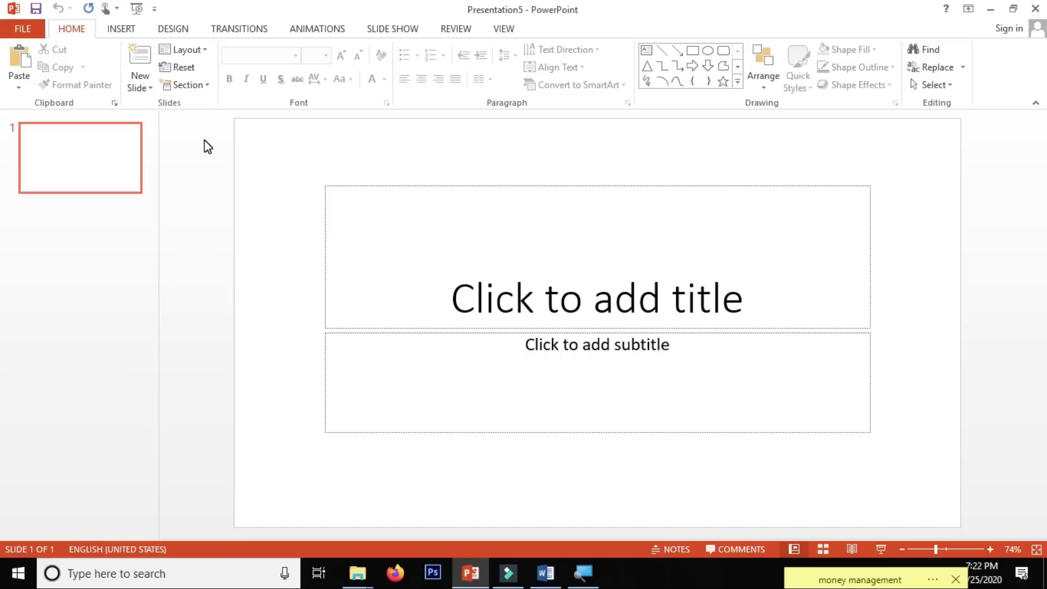
{"action": "left_click", "coordinate": [139, 88]}
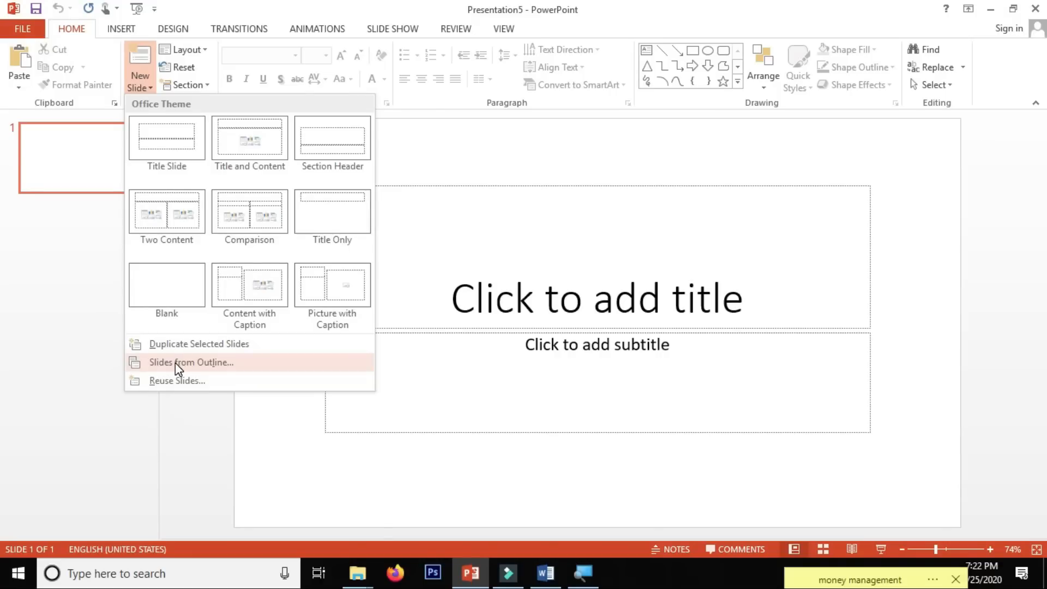
{"action": "left_click", "coordinate": [182, 457]}
Switch to Word and close the network.docx document
{"action": "left_click", "coordinate": [543, 573]}
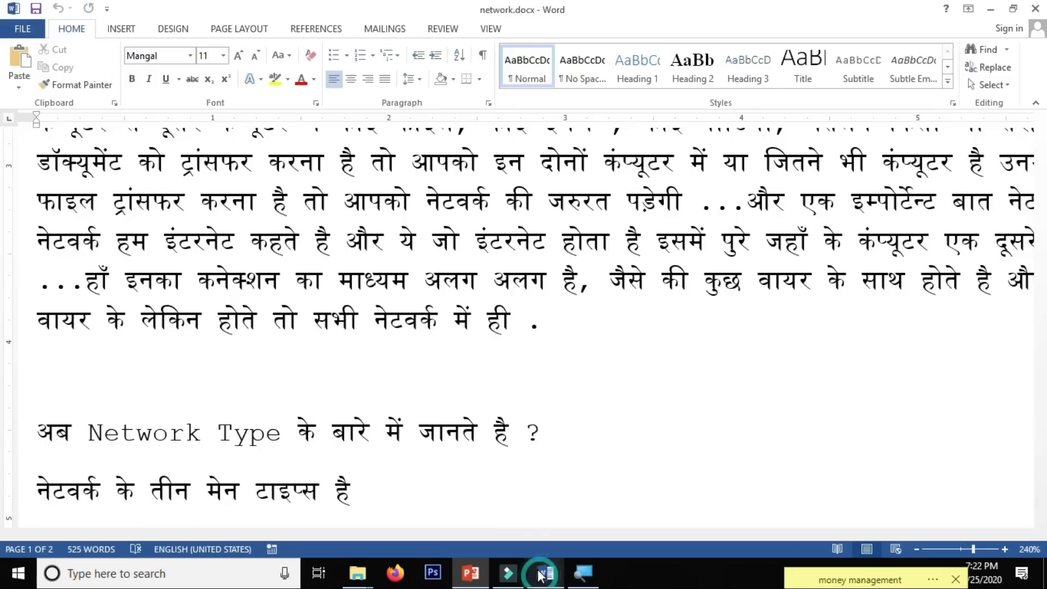
{"action": "scroll", "coordinate": [505, 370], "scroll_direction": "up", "scroll_amount": 10}
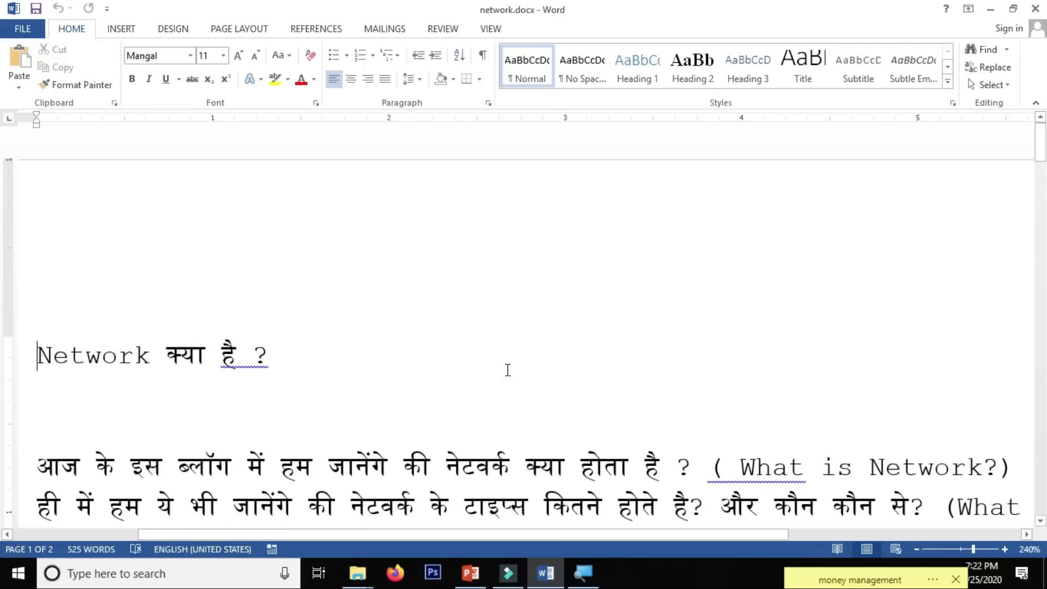
{"action": "left_click", "coordinate": [1034, 13]}
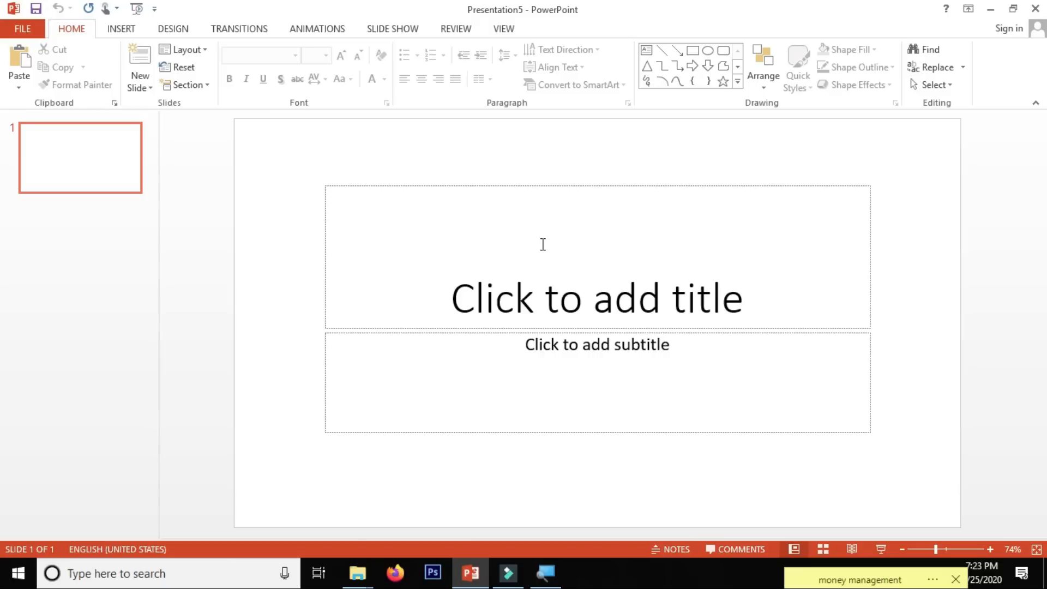
Insert slides from an outline into the presentation, using network.docx from the Documents folder
{"action": "left_click", "coordinate": [143, 92]}
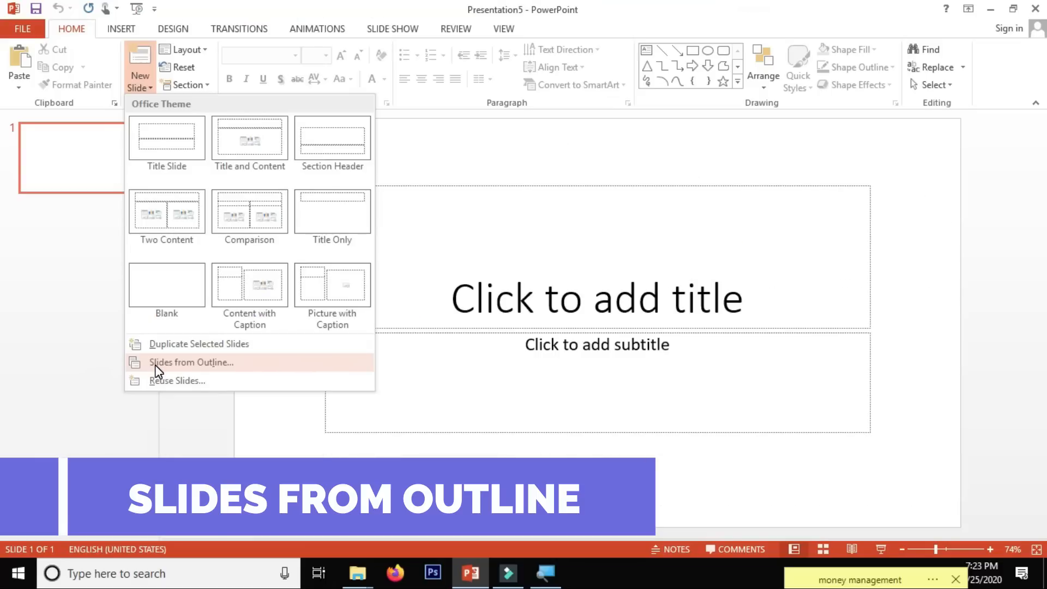
{"action": "left_click", "coordinate": [159, 362]}
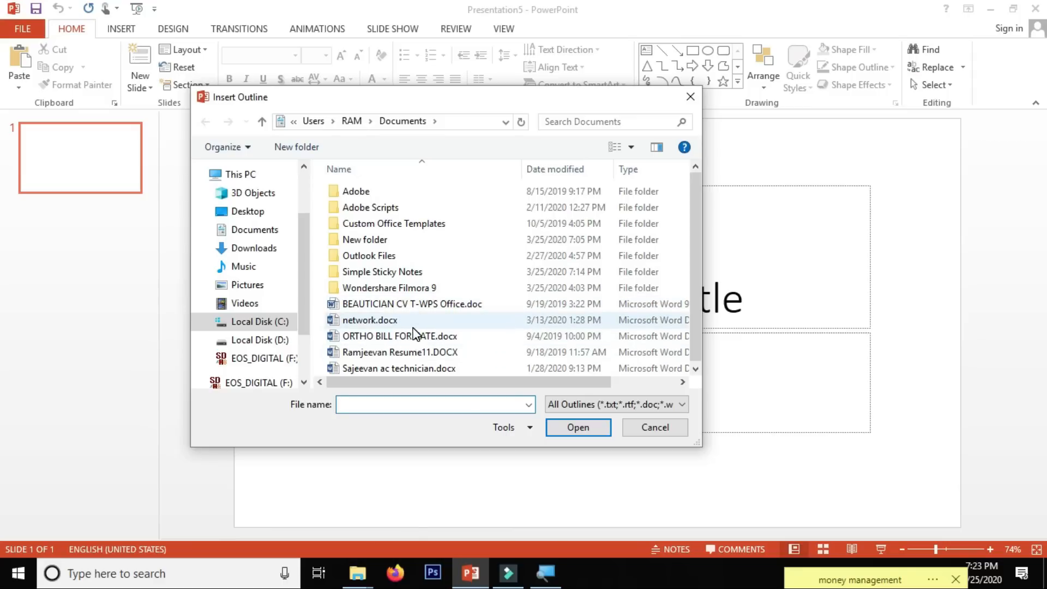
{"action": "left_click", "coordinate": [404, 320]}
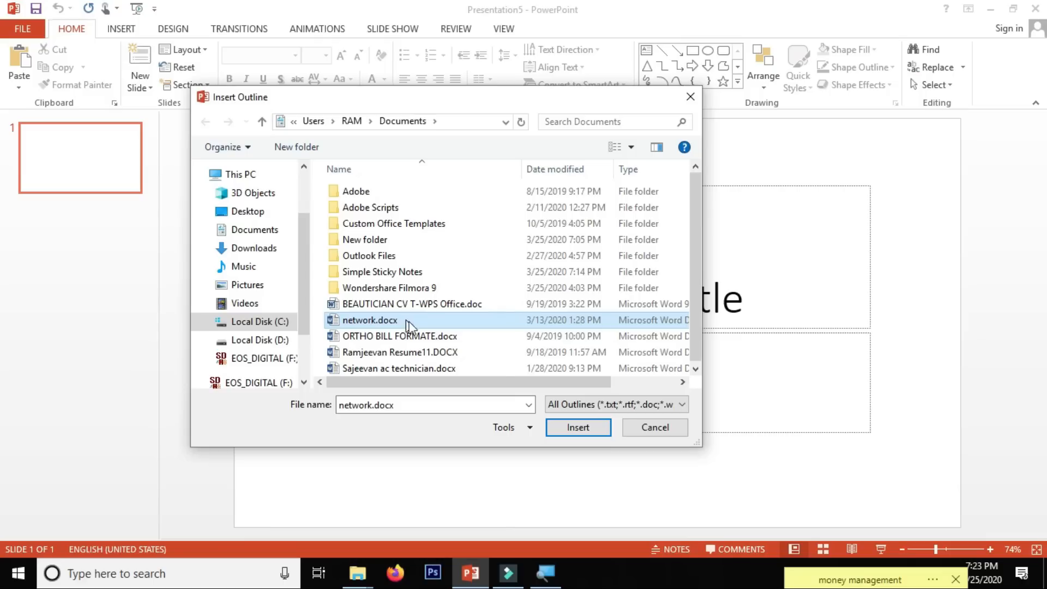
{"action": "left_click", "coordinate": [579, 428]}
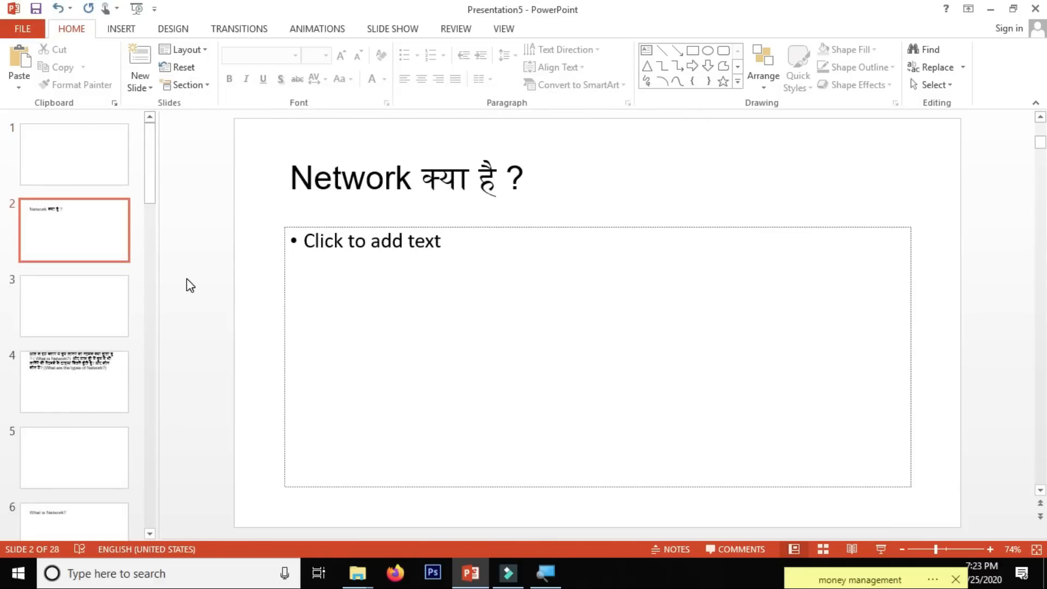
Examine the first seven slides to see how the document's headings and paragraphs were imported
{"action": "left_click", "coordinate": [98, 239]}
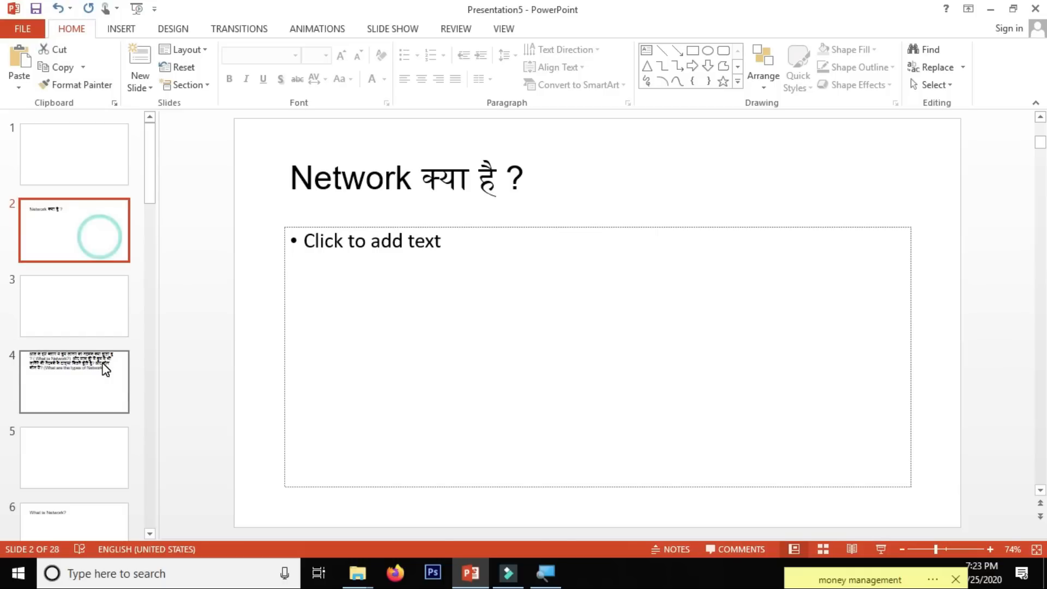
{"action": "left_click", "coordinate": [77, 162]}
{"action": "left_click", "coordinate": [87, 230]}
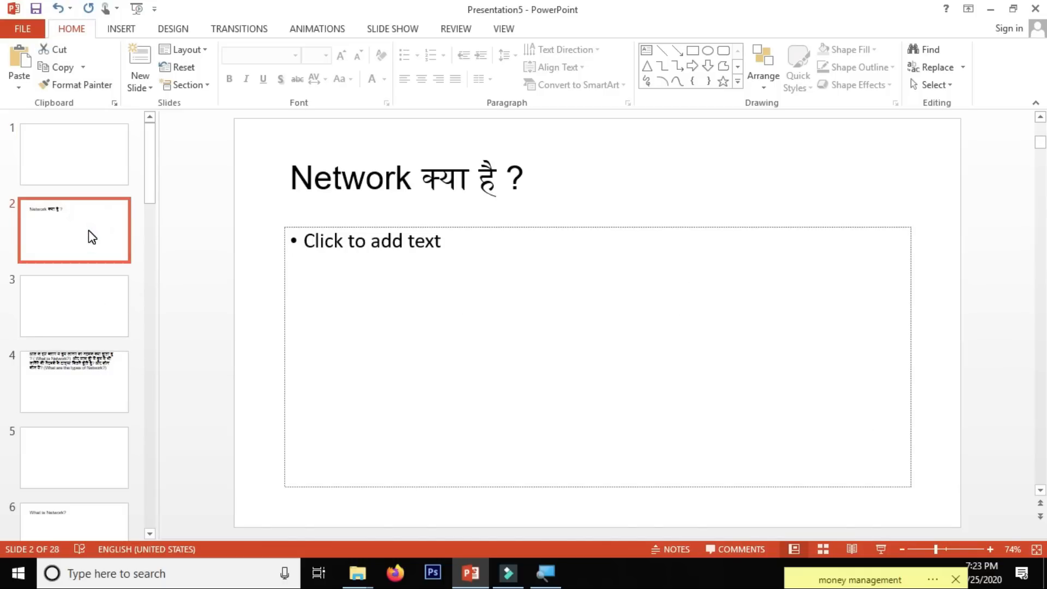
{"action": "left_click", "coordinate": [82, 307]}
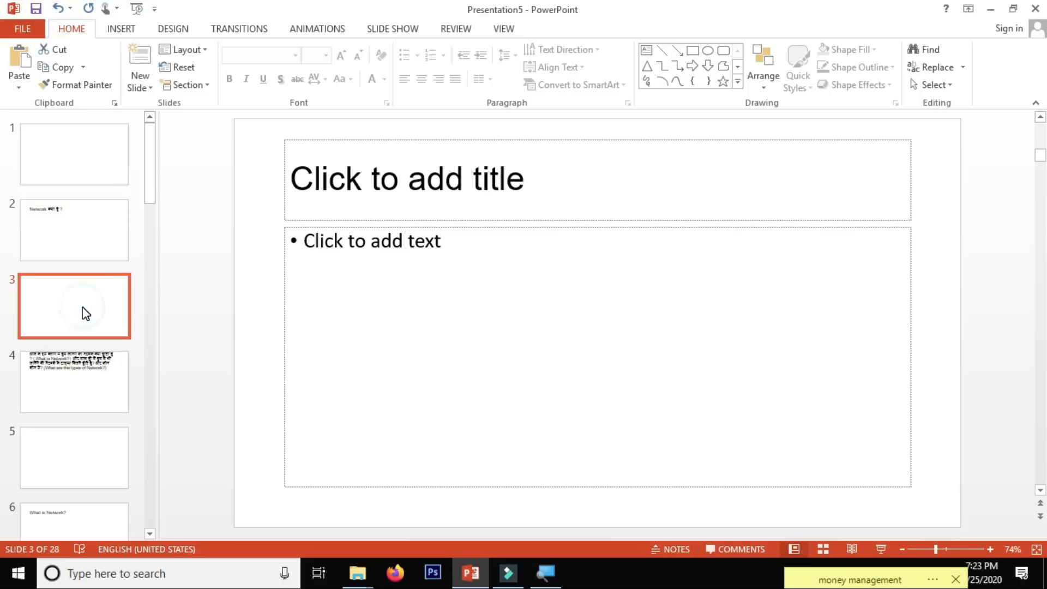
{"action": "left_click", "coordinate": [91, 390]}
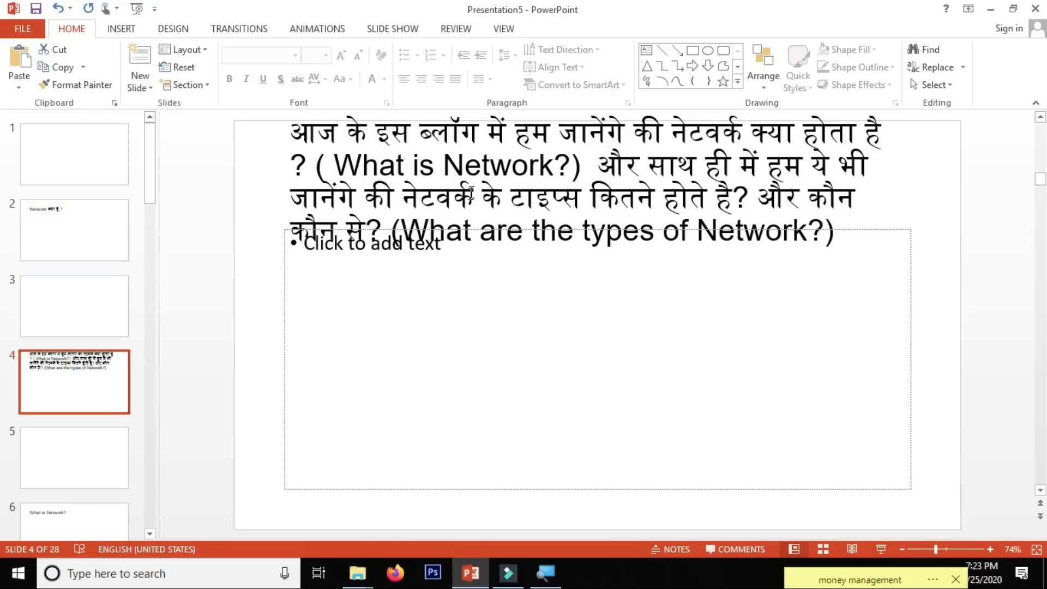
{"action": "scroll", "coordinate": [197, 383], "scroll_direction": "down", "scroll_amount": 3}
{"action": "left_click", "coordinate": [80, 283]}
{"action": "left_click", "coordinate": [95, 395]}
{"action": "scroll", "coordinate": [92, 401], "scroll_direction": "down", "scroll_amount": 1}
{"action": "left_click", "coordinate": [91, 403]}
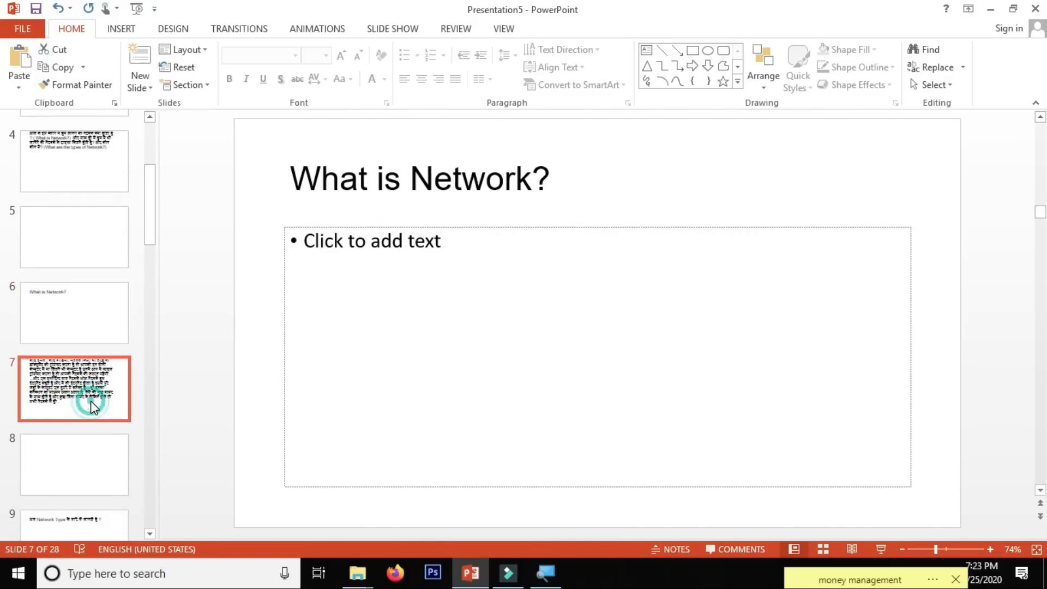
Examine the remaining imported slides through slide 28, checking slides 14 and 25 to 28
{"action": "scroll", "coordinate": [92, 406], "scroll_direction": "down", "scroll_amount": 1}
{"action": "scroll", "coordinate": [93, 408], "scroll_direction": "down", "scroll_amount": 5}
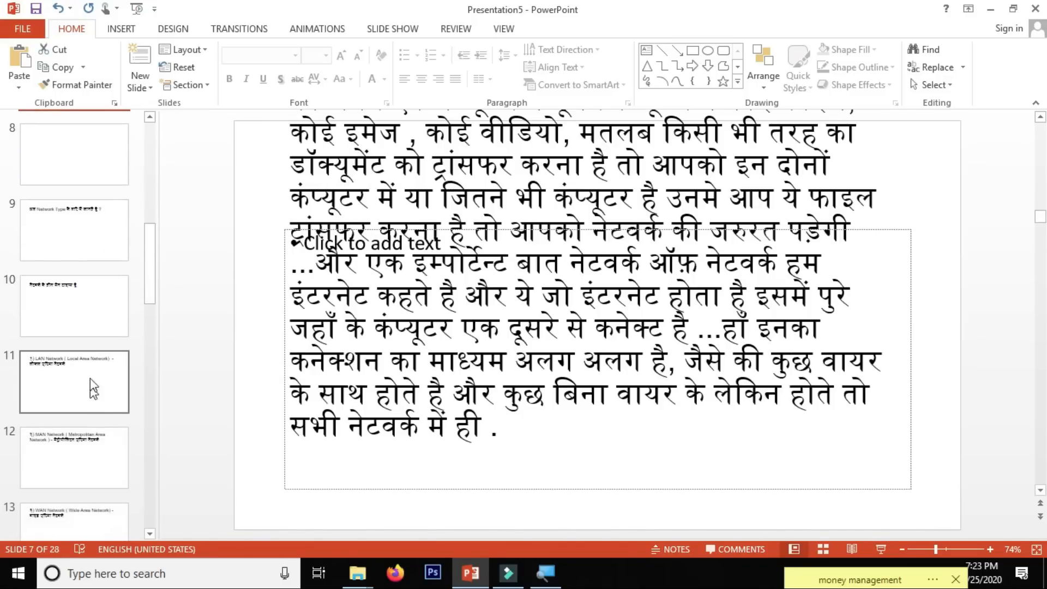
{"action": "left_click", "coordinate": [73, 267]}
{"action": "left_click", "coordinate": [80, 371]}
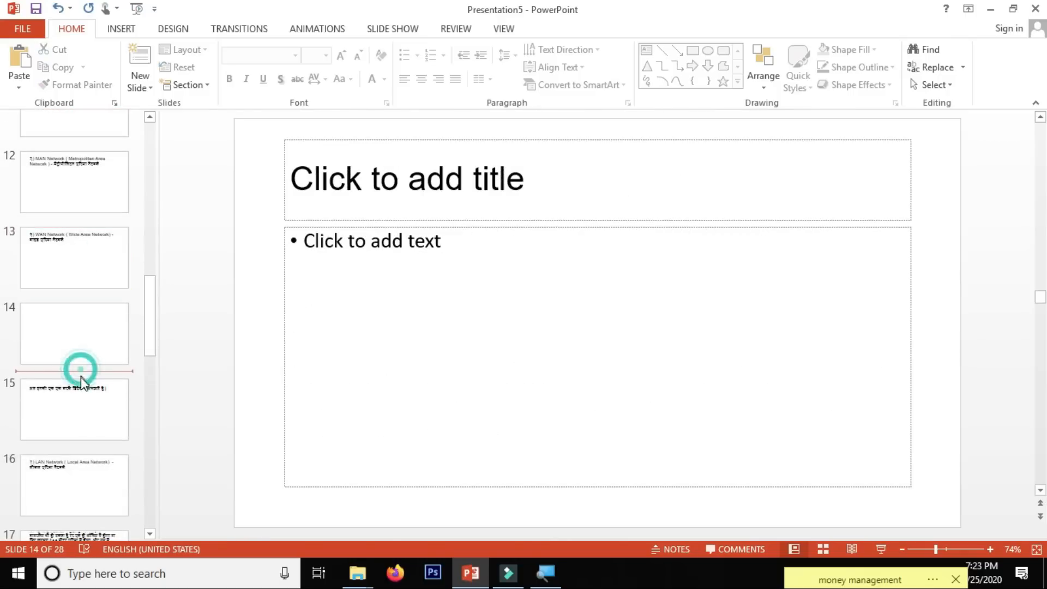
{"action": "scroll", "coordinate": [157, 333], "scroll_direction": "down", "scroll_amount": 1}
{"action": "left_click_drag", "start_coordinate": [157, 332], "coordinate": [147, 484]}
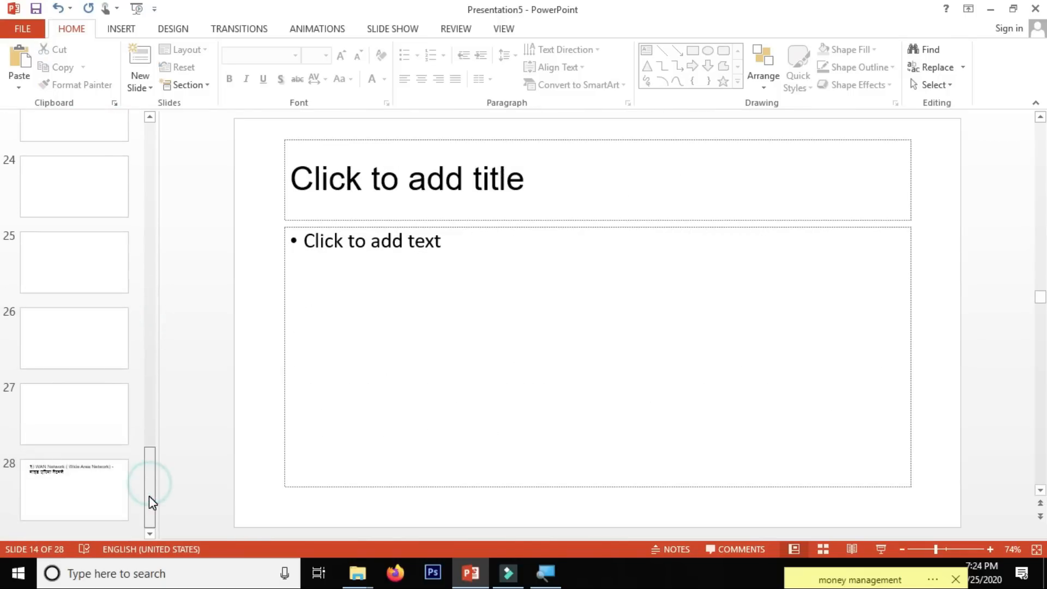
{"action": "left_click", "coordinate": [90, 487]}
{"action": "left_click", "coordinate": [81, 420]}
{"action": "left_click", "coordinate": [82, 340]}
{"action": "left_click", "coordinate": [90, 259]}
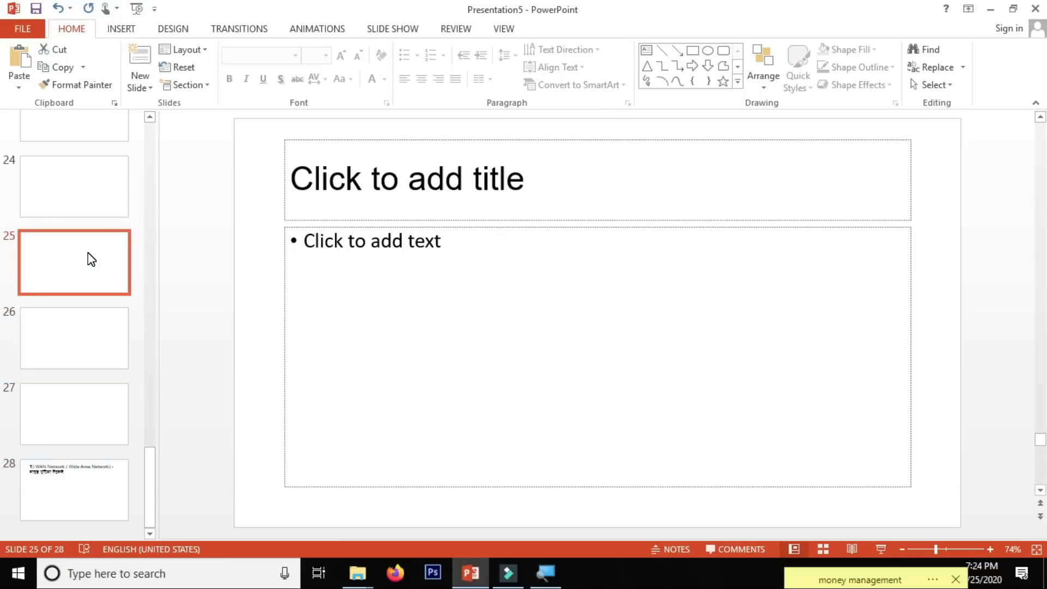
Reopen network.docx in Word and check its title line and the blank line below it
{"action": "key", "text": "super+r"}
{"action": "key", "text": "Return"}
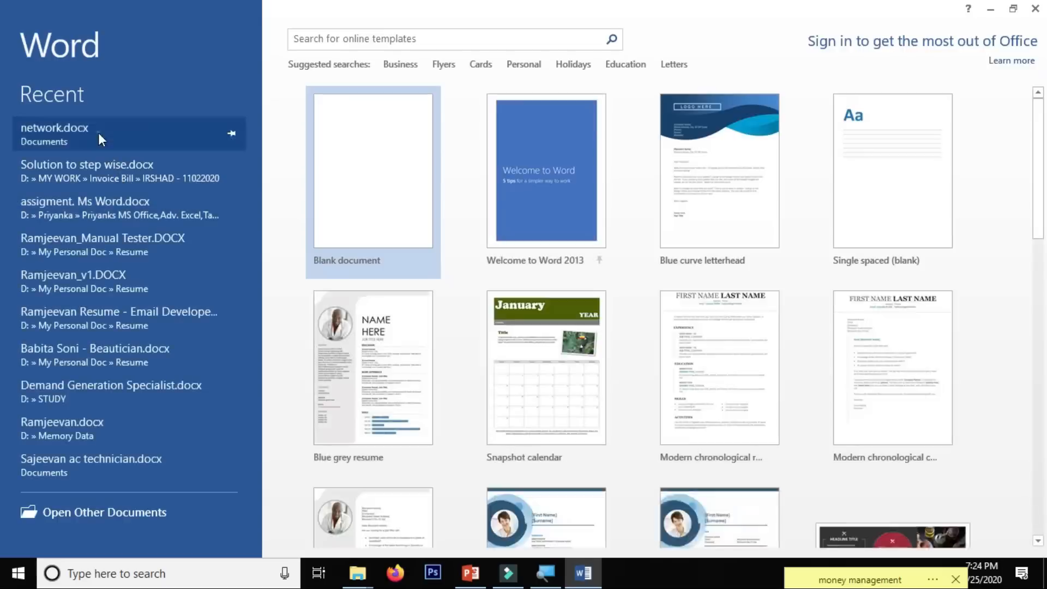
{"action": "left_click", "coordinate": [103, 147]}
{"action": "scroll", "coordinate": [288, 319], "scroll_direction": "down", "scroll_amount": 3}
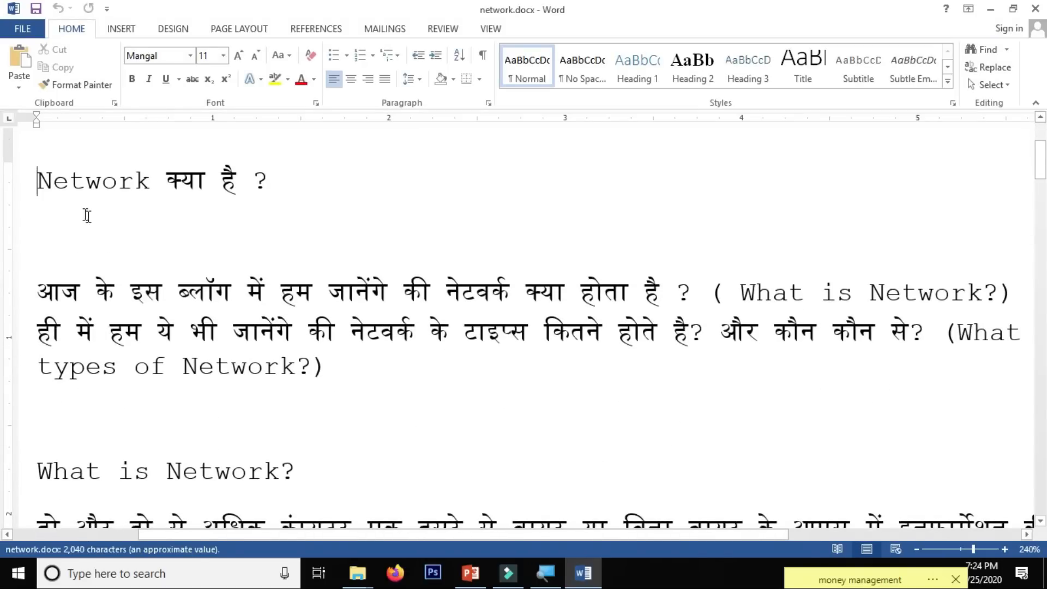
{"action": "left_click_drag", "start_coordinate": [48, 189], "coordinate": [192, 193]}
{"action": "left_click", "coordinate": [117, 229]}
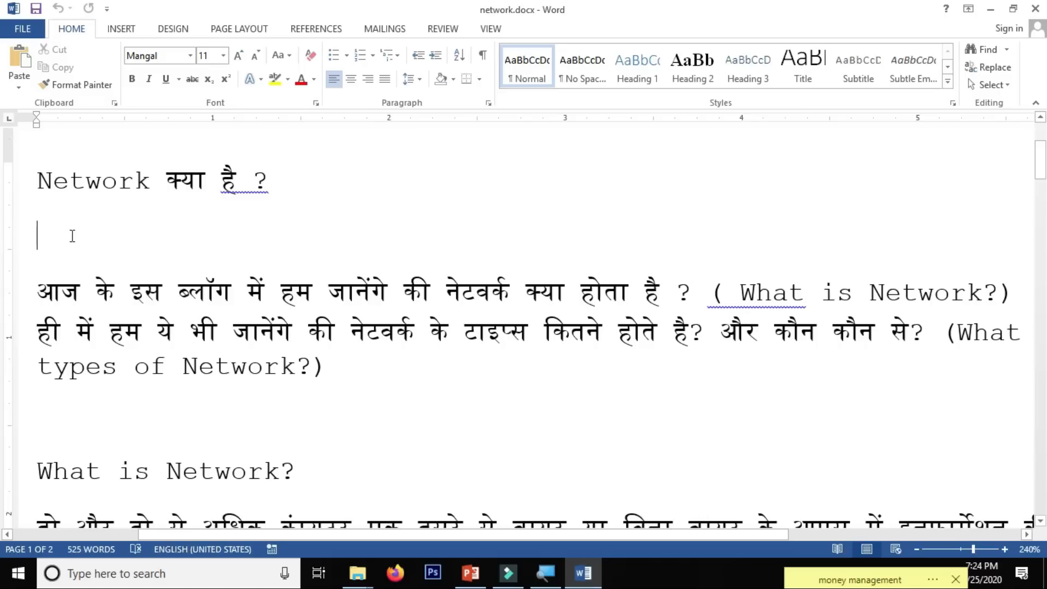
Review the blank lines, the "What is Network?" heading and its paragraph in network.docx
{"action": "scroll", "coordinate": [73, 235], "scroll_direction": "down", "scroll_amount": 2}
{"action": "scroll", "coordinate": [71, 236], "scroll_direction": "up", "scroll_amount": 4}
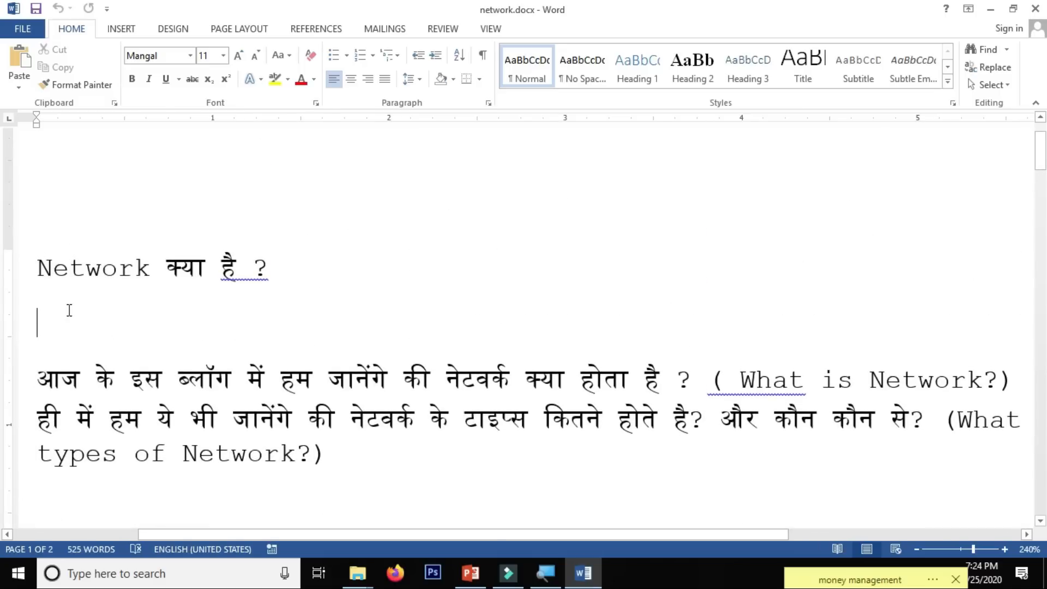
{"action": "scroll", "coordinate": [79, 327], "scroll_direction": "down", "scroll_amount": 3}
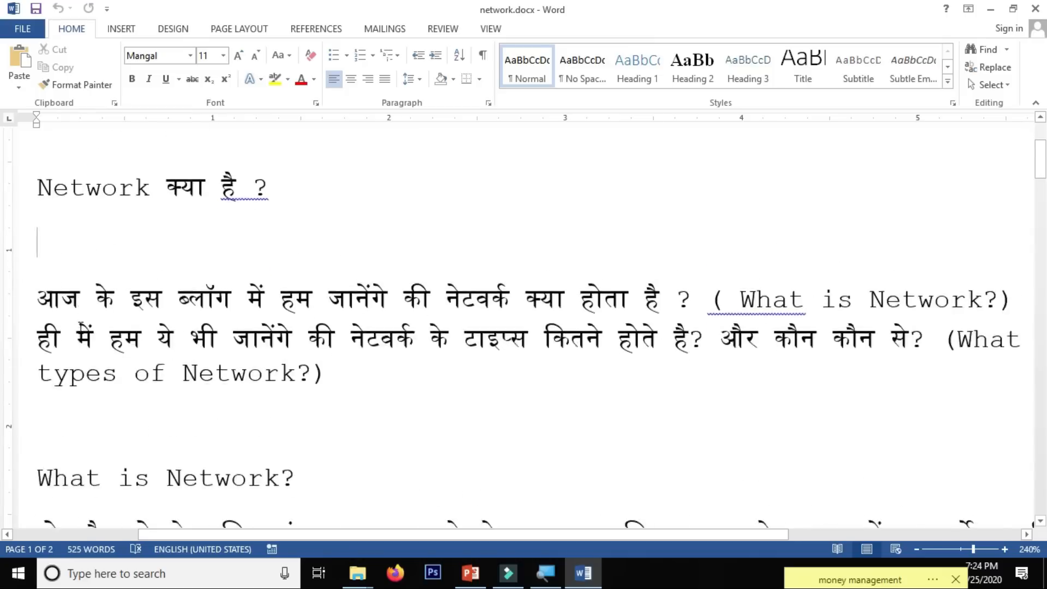
{"action": "left_click", "coordinate": [73, 341]}
{"action": "scroll", "coordinate": [62, 338], "scroll_direction": "down", "scroll_amount": 3}
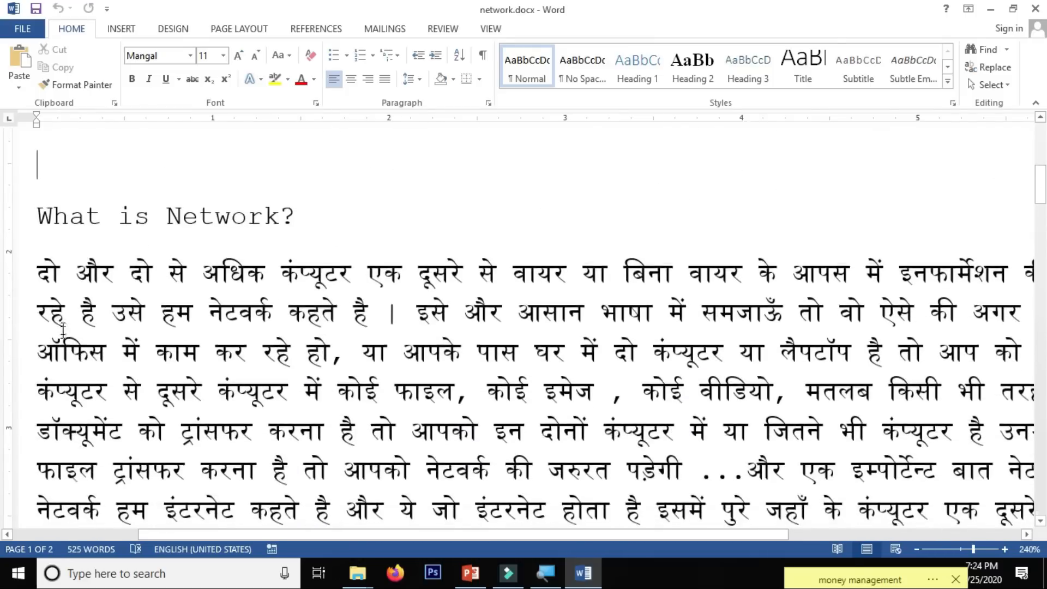
{"action": "left_click_drag", "start_coordinate": [39, 208], "coordinate": [307, 211]}
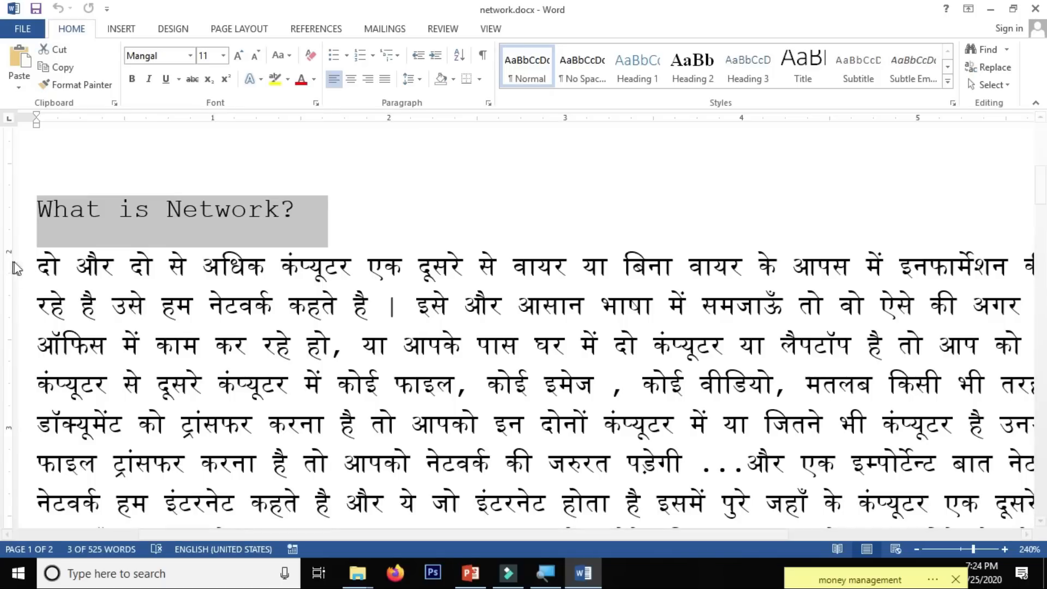
{"action": "left_click", "coordinate": [42, 263]}
{"action": "scroll", "coordinate": [61, 273], "scroll_direction": "down", "scroll_amount": 5}
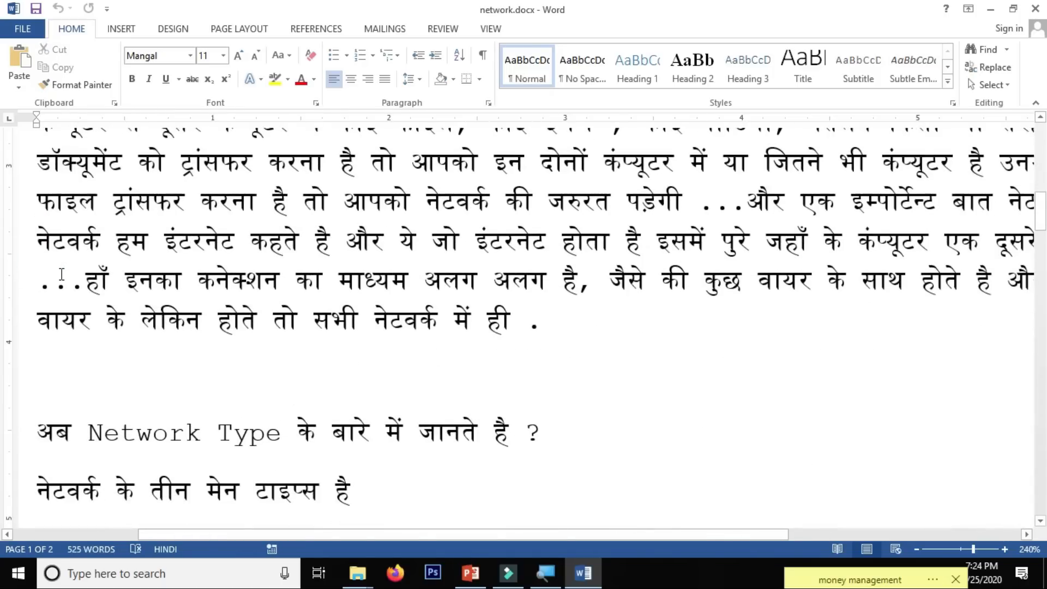
Return to the imported presentation in PowerPoint and delete its blank slide 3
{"action": "key", "text": "alt+Tab"}
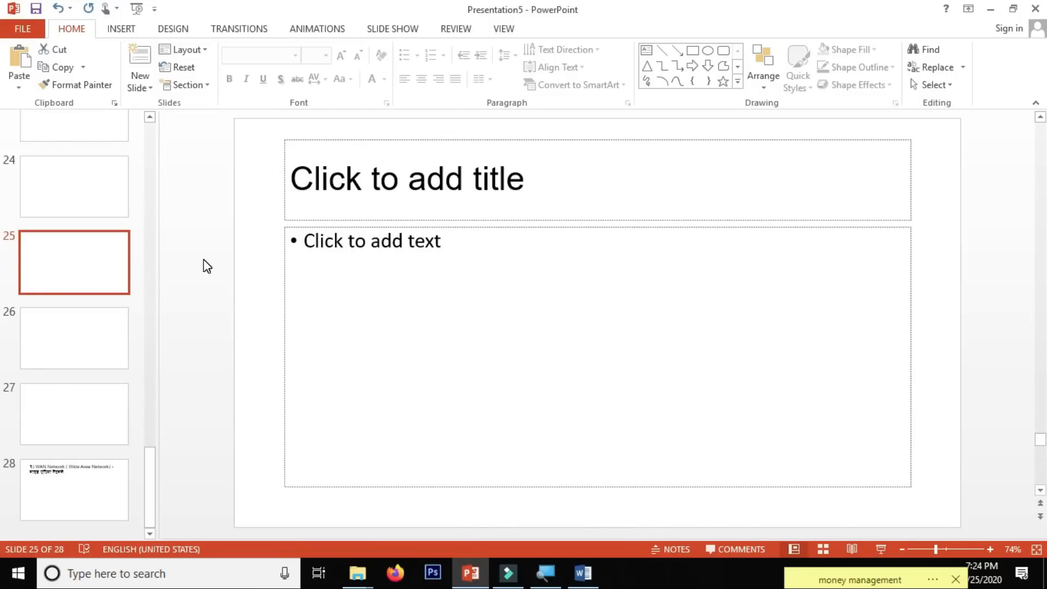
{"action": "scroll", "coordinate": [206, 266], "scroll_direction": "up", "scroll_amount": 10}
{"action": "scroll", "coordinate": [206, 266], "scroll_direction": "up", "scroll_amount": 7}
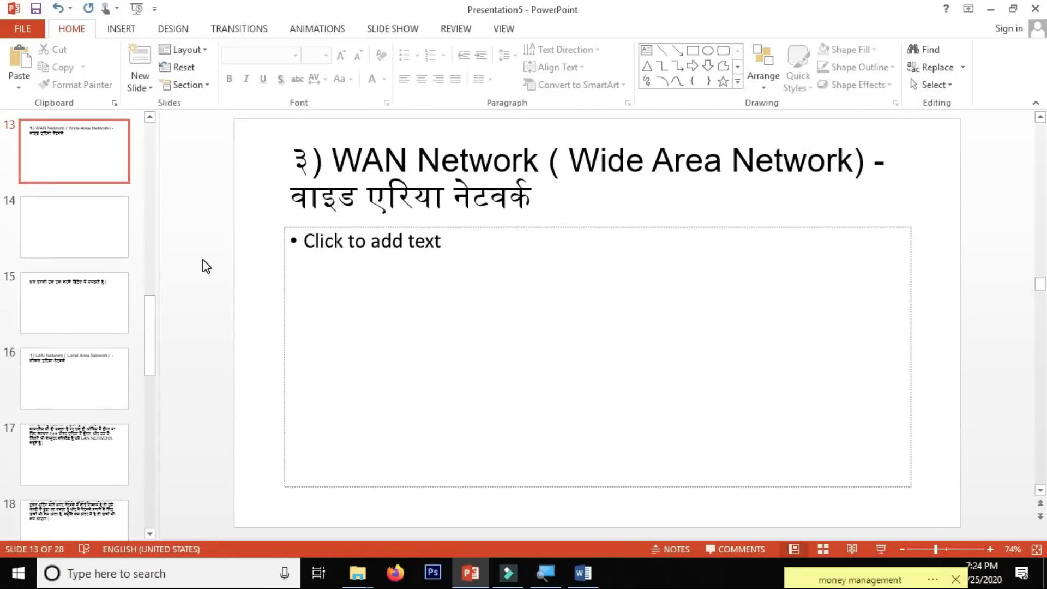
{"action": "scroll", "coordinate": [206, 266], "scroll_direction": "up", "scroll_amount": 6}
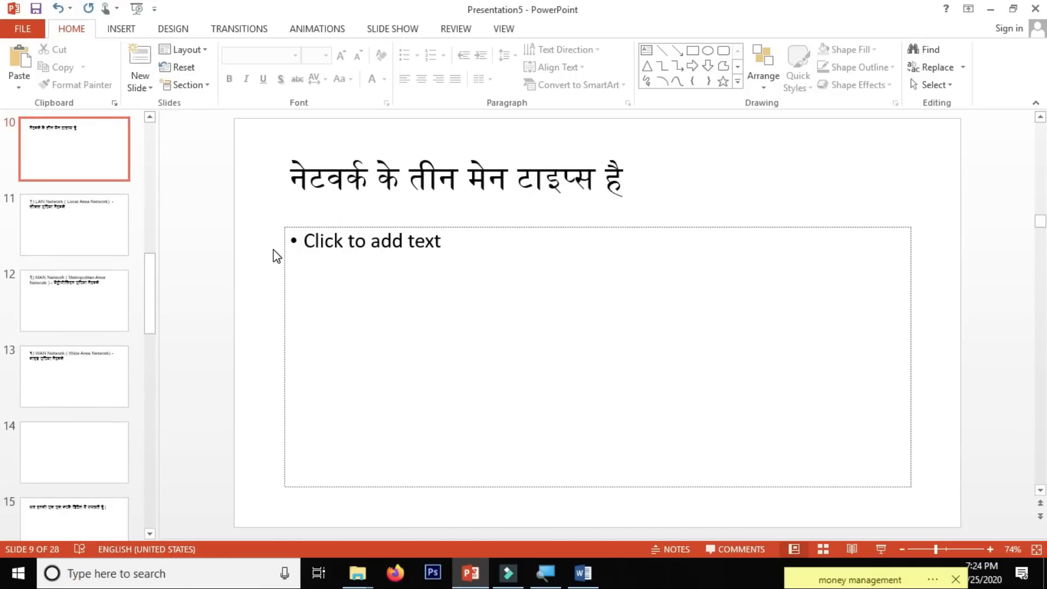
{"action": "scroll", "coordinate": [278, 256], "scroll_direction": "up", "scroll_amount": 8}
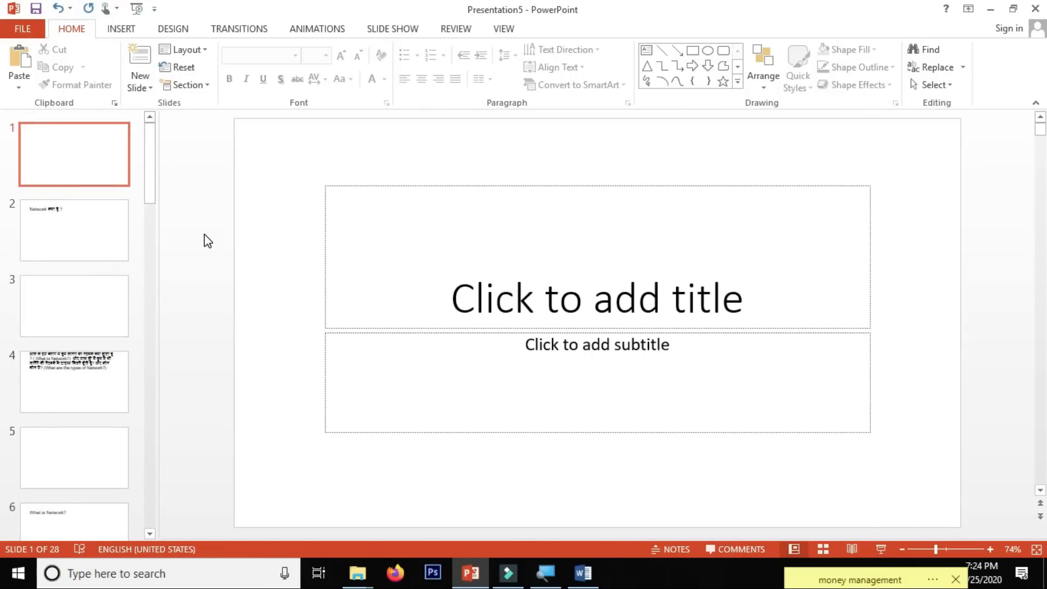
{"action": "left_click", "coordinate": [102, 296]}
{"action": "key", "text": "Delete"}
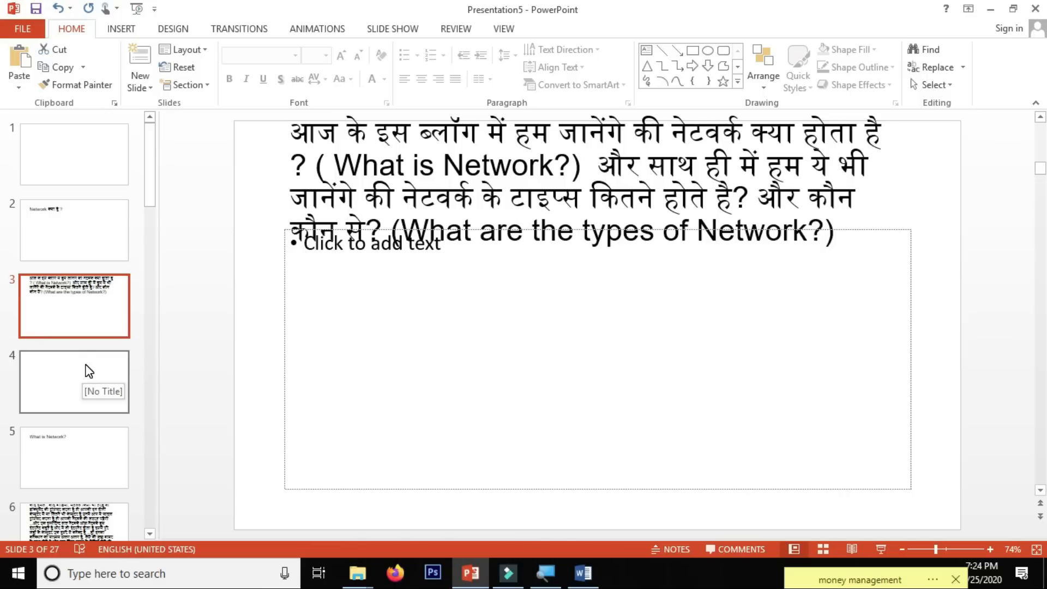
{"action": "left_click", "coordinate": [190, 296]}
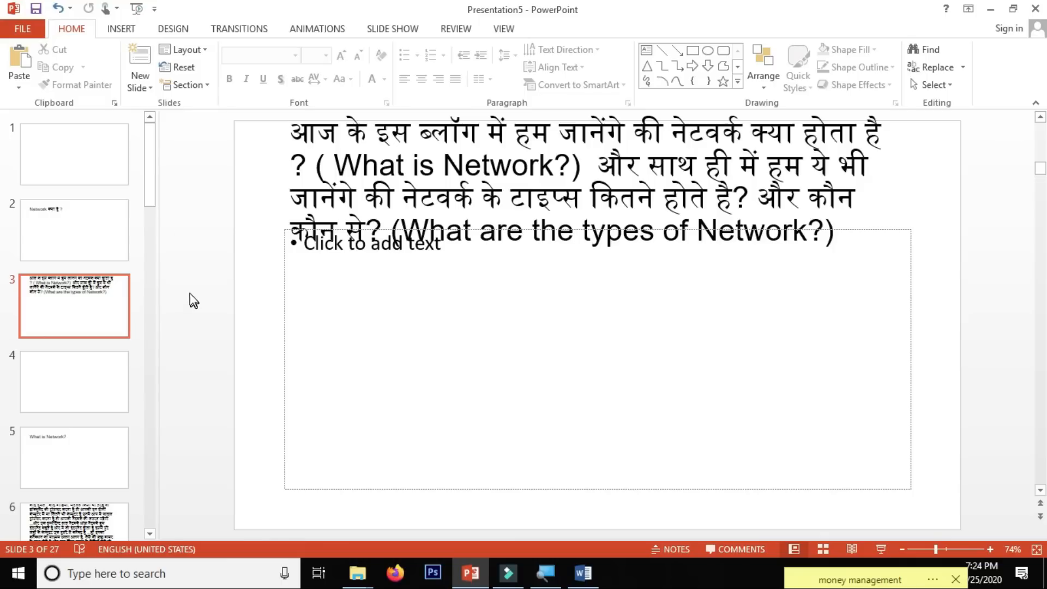
In the new blank presentation, reuse the "How to Intro Yourself?" slide from How to Intro Yourself [Autosaved].pptx in Documents, inserting it after slide 1
{"action": "left_click", "coordinate": [141, 87]}
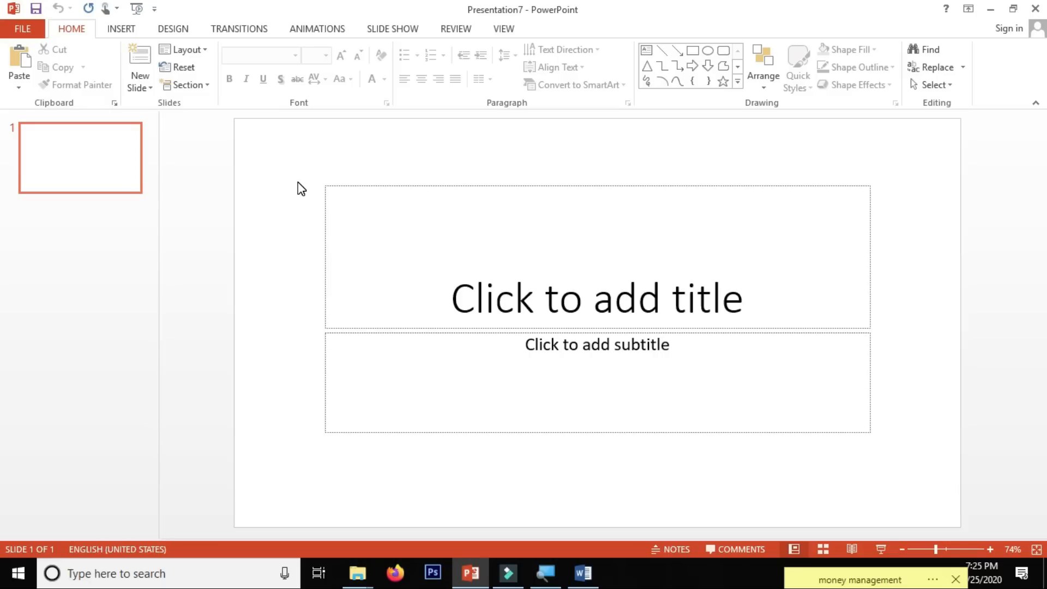
{"action": "left_click", "coordinate": [128, 182]}
{"action": "left_click", "coordinate": [119, 162]}
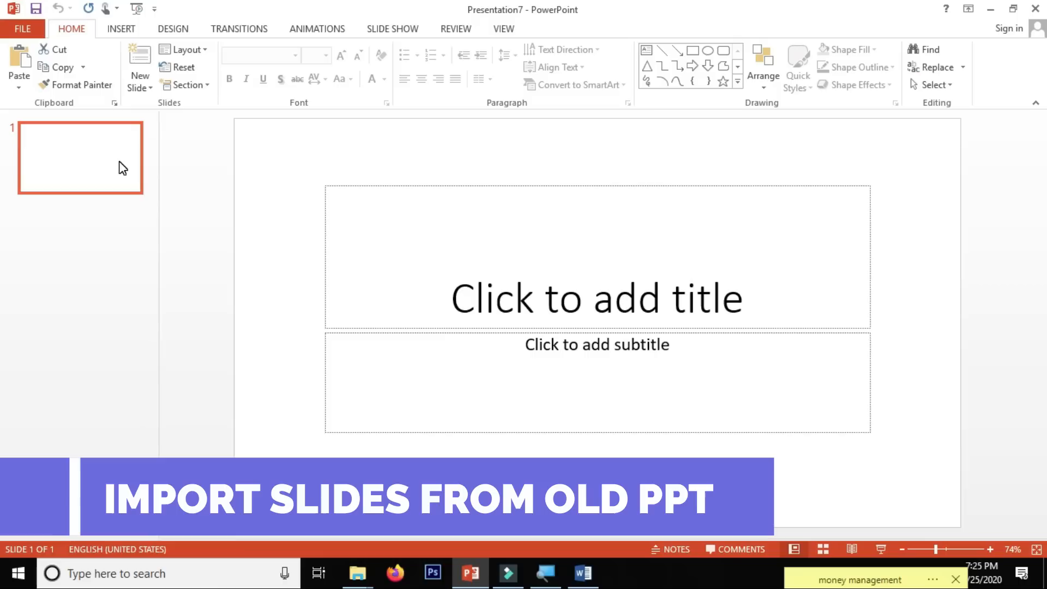
{"action": "left_click", "coordinate": [149, 89]}
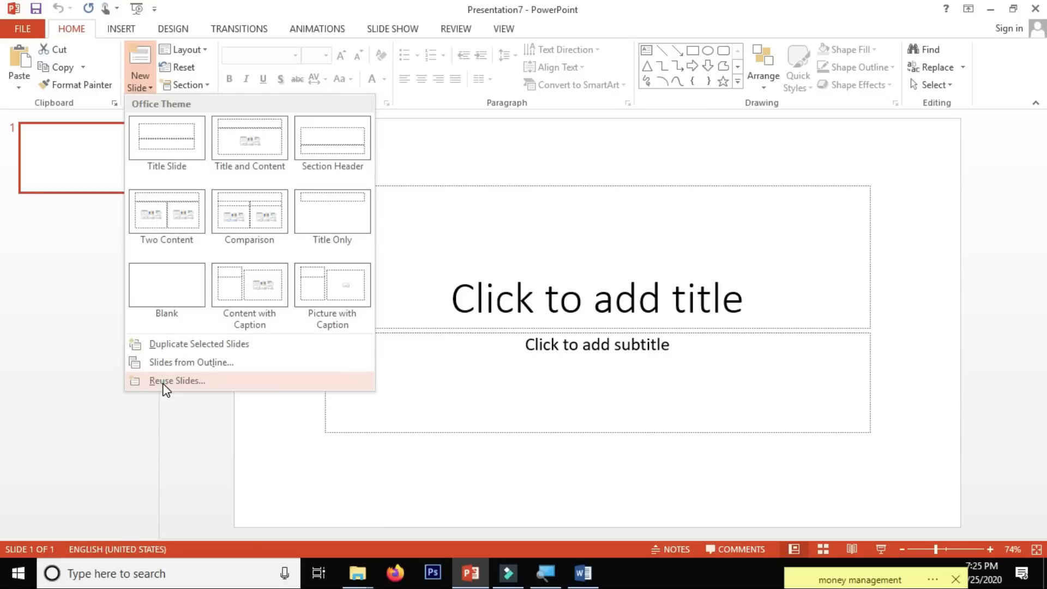
{"action": "left_click", "coordinate": [165, 382]}
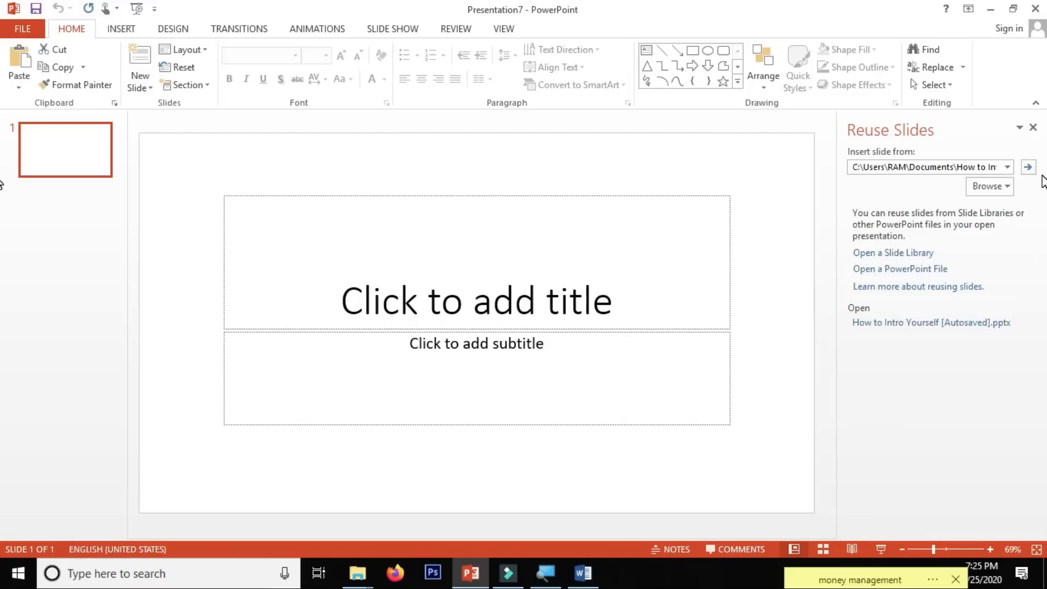
{"action": "left_click", "coordinate": [1001, 189]}
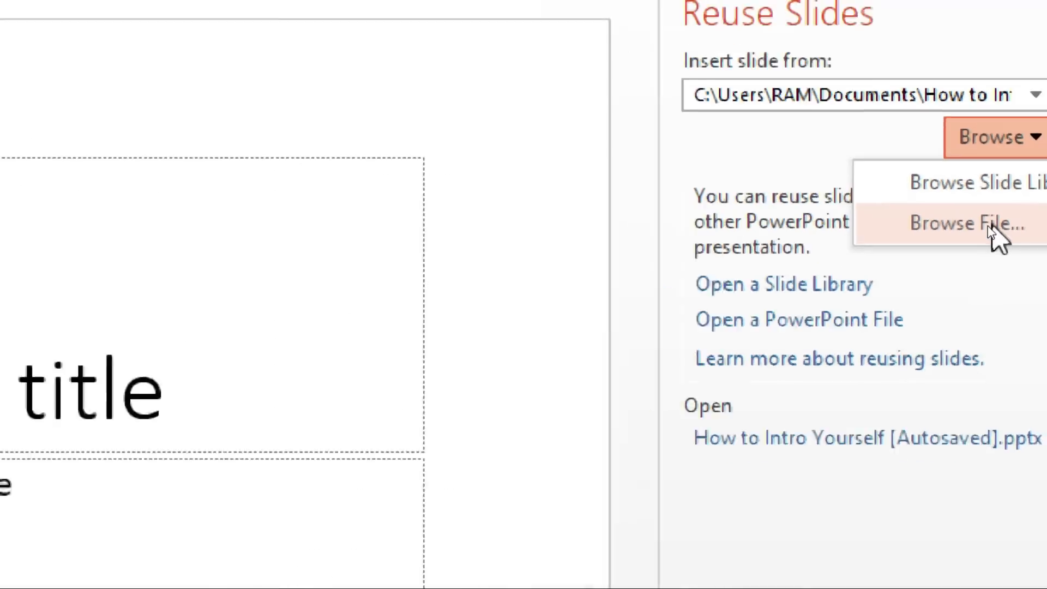
{"action": "left_click", "coordinate": [986, 229]}
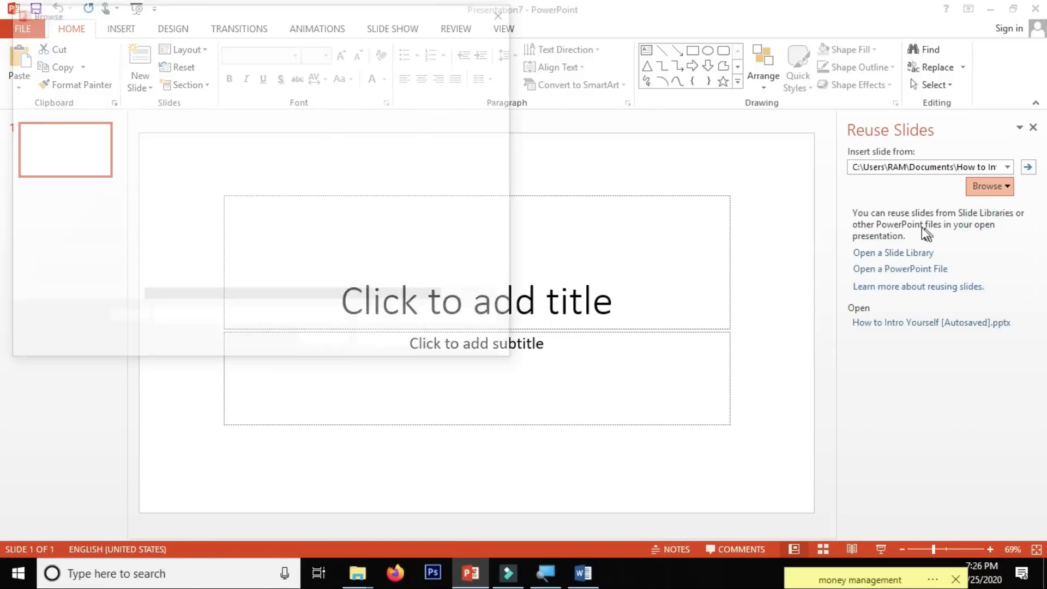
{"action": "left_click_drag", "start_coordinate": [231, 9], "coordinate": [403, 65]}
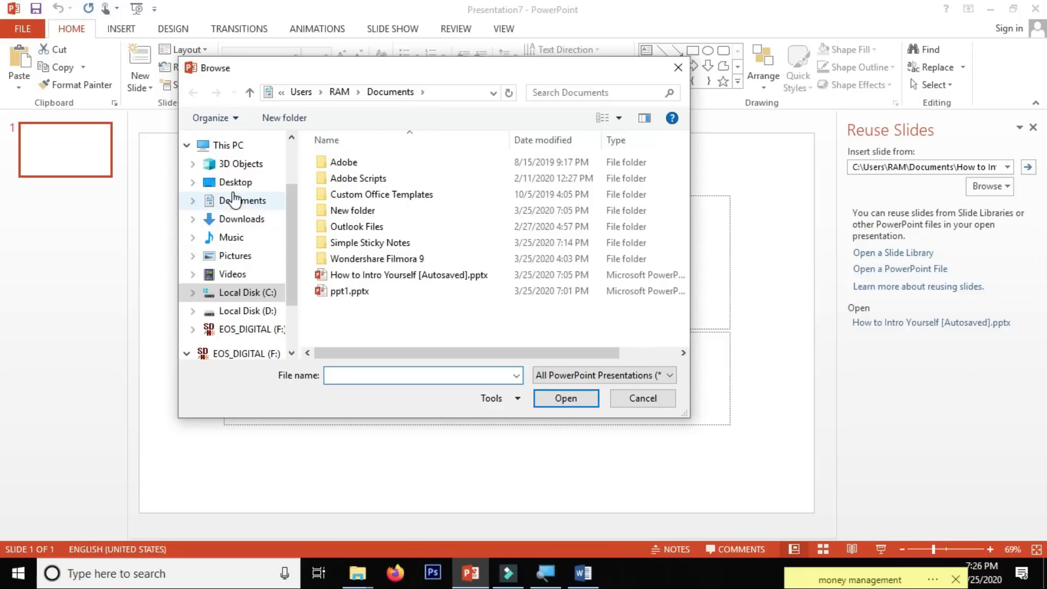
{"action": "left_click", "coordinate": [363, 277]}
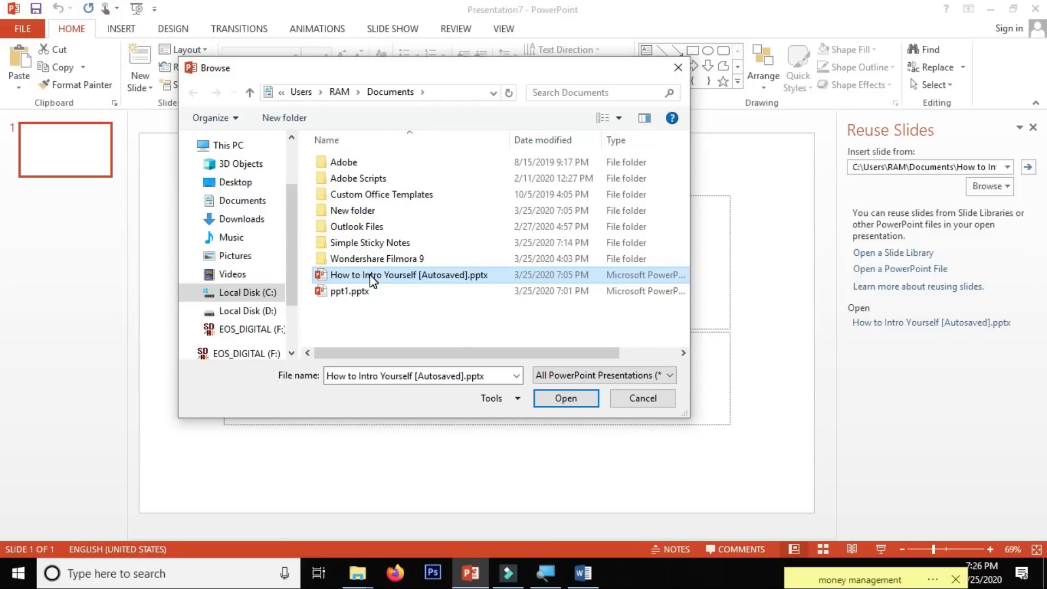
{"action": "left_click", "coordinate": [563, 403]}
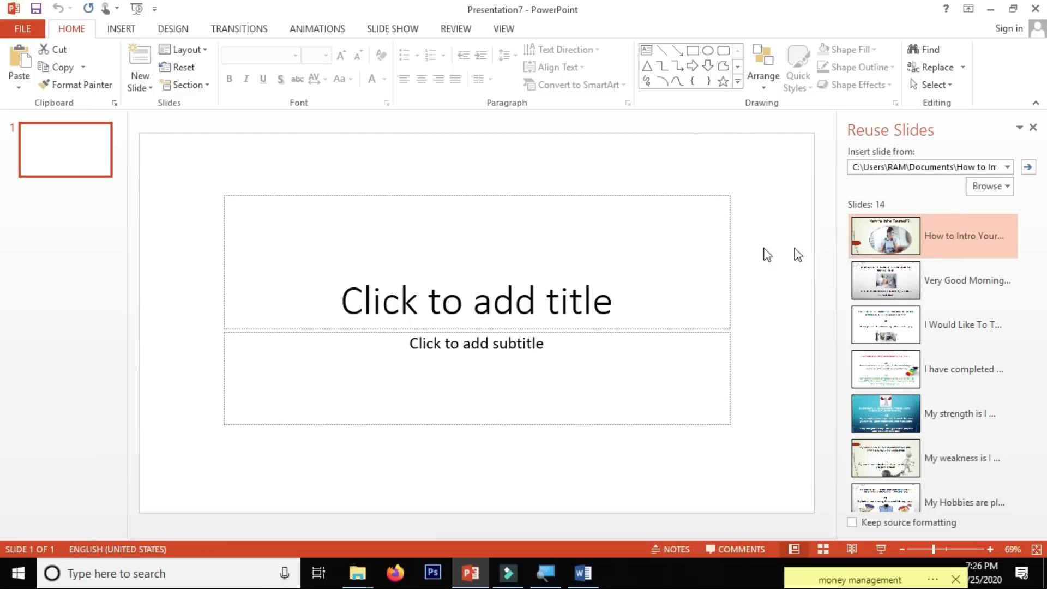
{"action": "left_click", "coordinate": [934, 244]}
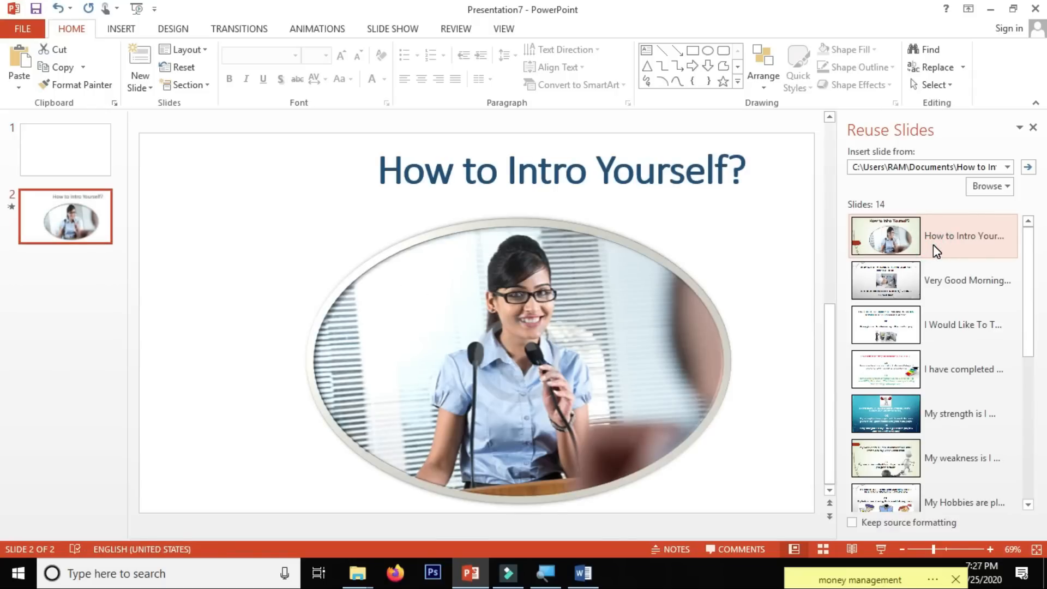
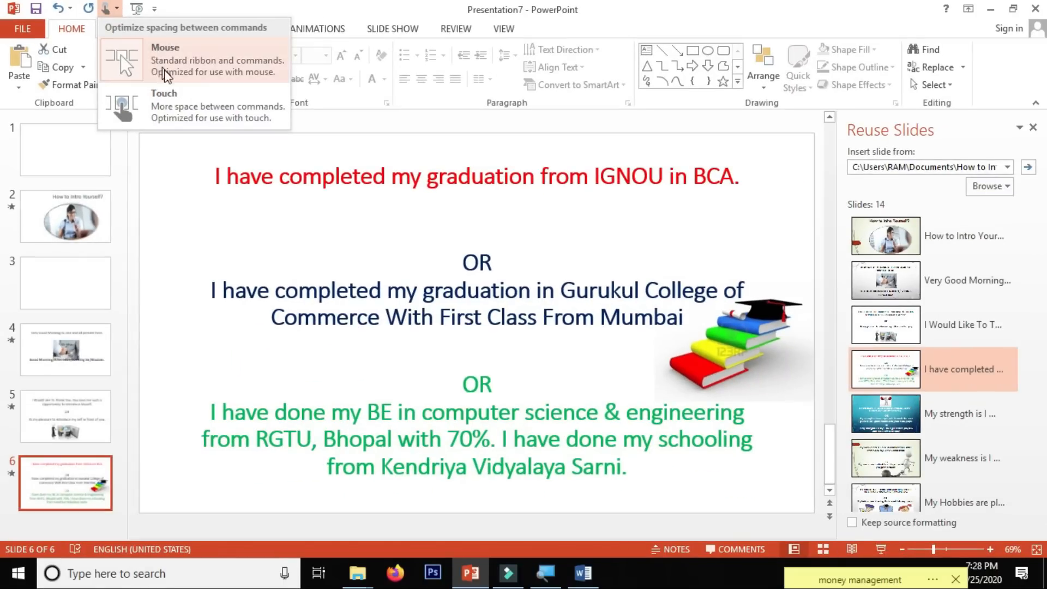
Compare the Touch and Mouse command spacing by alternating between them, ending in Touch mode
{"action": "left_click", "coordinate": [171, 105]}
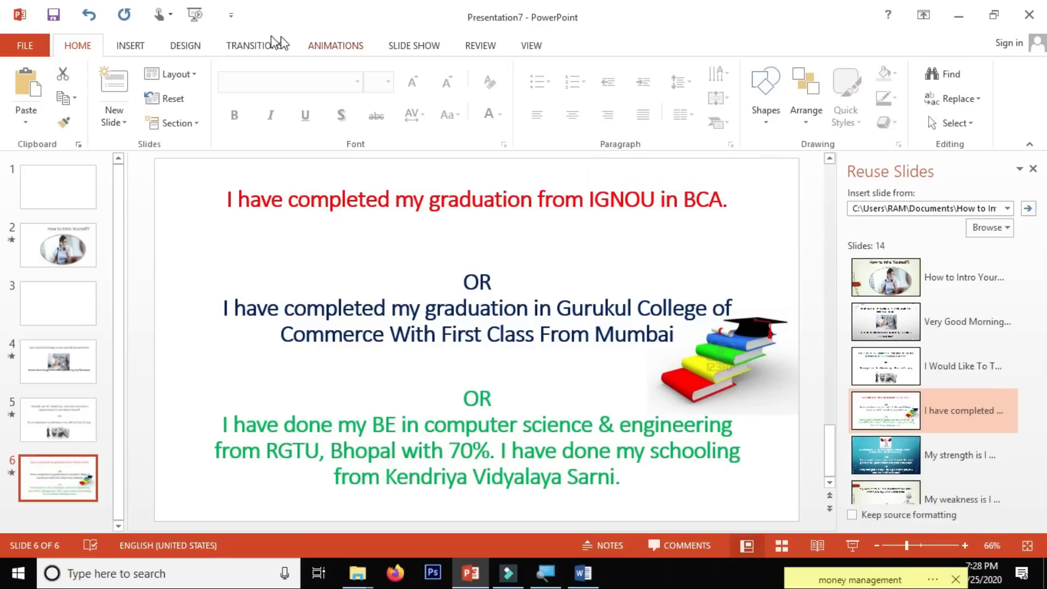
{"action": "left_click", "coordinate": [168, 17]}
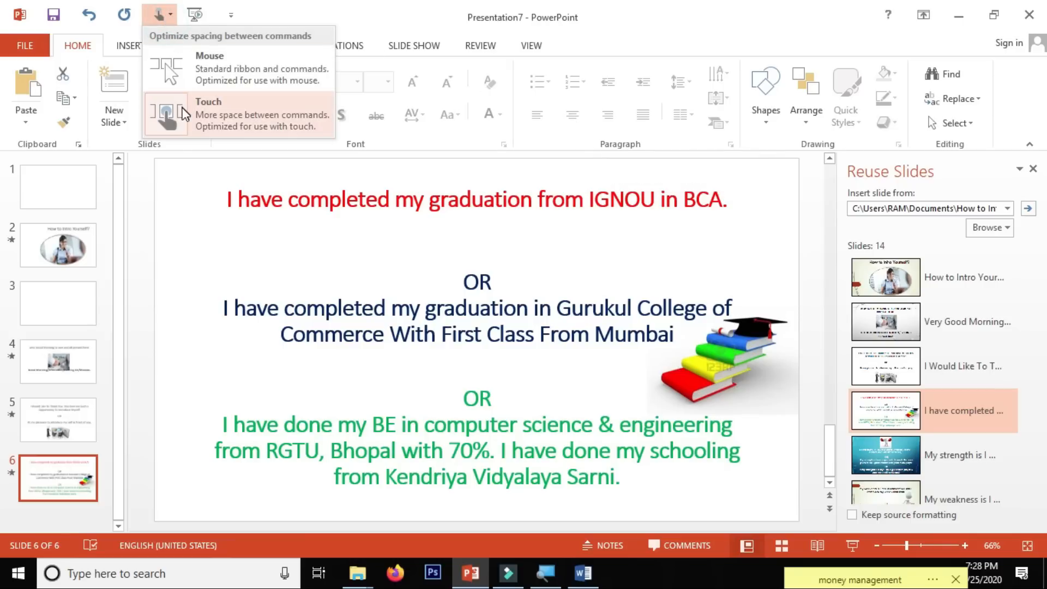
{"action": "left_click", "coordinate": [185, 68]}
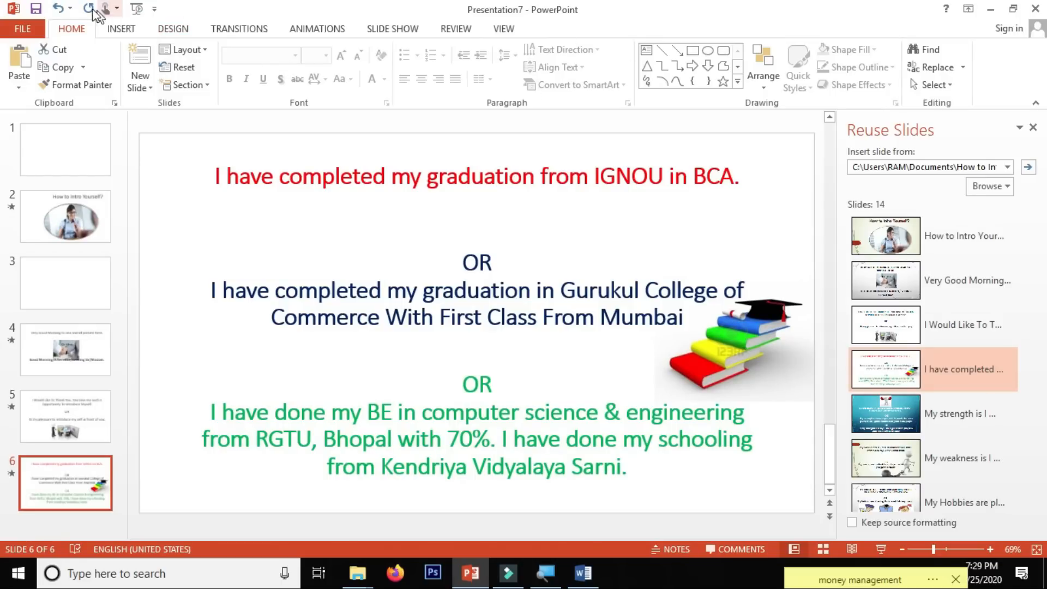
{"action": "left_click", "coordinate": [109, 10]}
{"action": "left_click", "coordinate": [159, 106]}
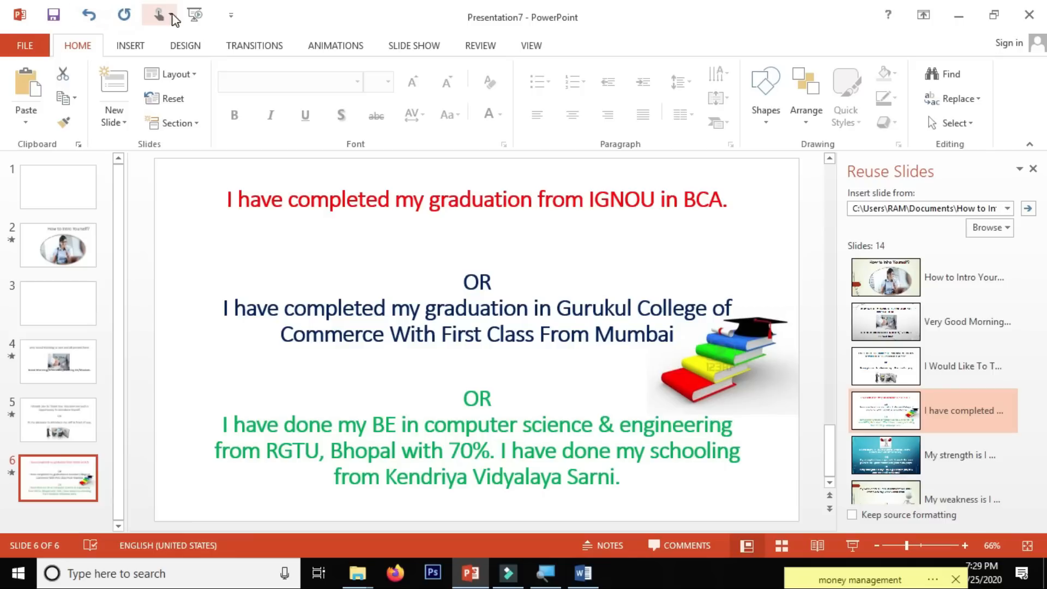
Check the Touch/Mouse Mode entry among the Quick Access Toolbar options and restore Mouse spacing
{"action": "left_click", "coordinate": [231, 18]}
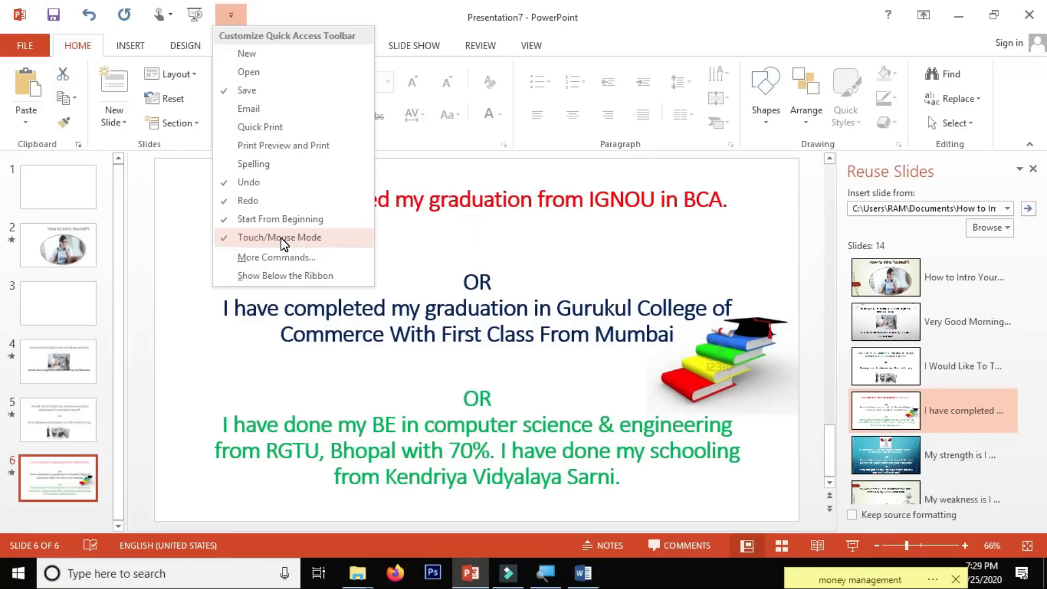
{"action": "left_click", "coordinate": [162, 18]}
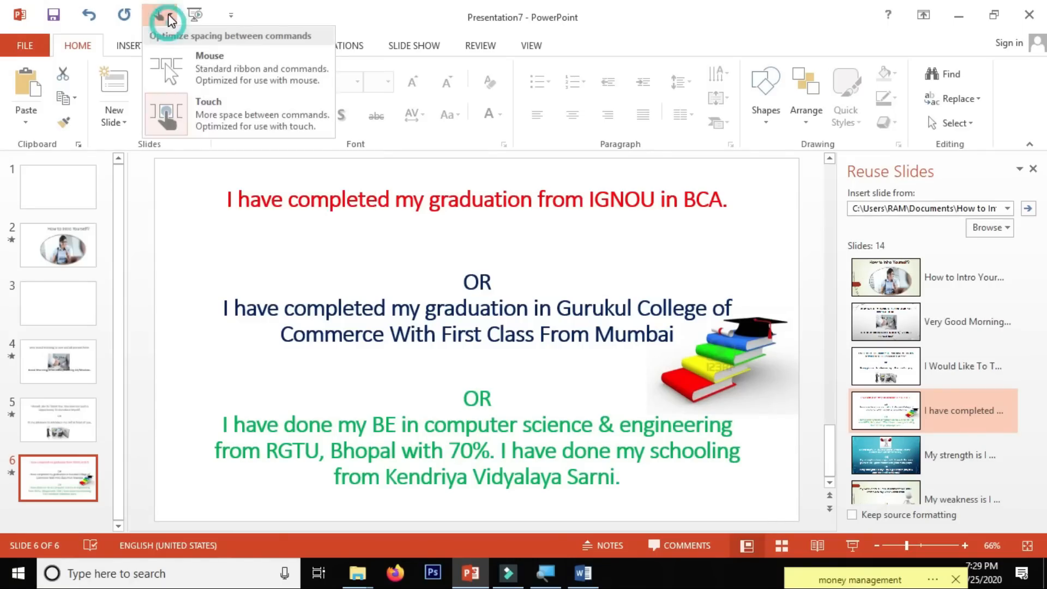
{"action": "left_click", "coordinate": [202, 72]}
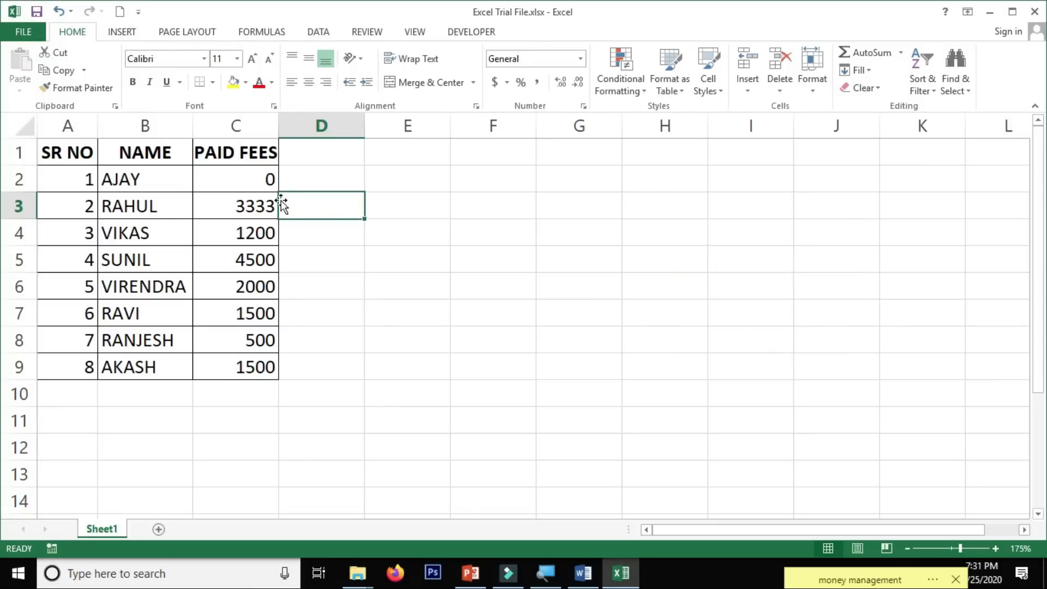
In Excel Trial File.xlsx, insert a 2-D clustered column chart of the NAME and PAID FEES data in B1:C9 and place it beside the table
{"action": "left_click_drag", "start_coordinate": [152, 150], "coordinate": [238, 355]}
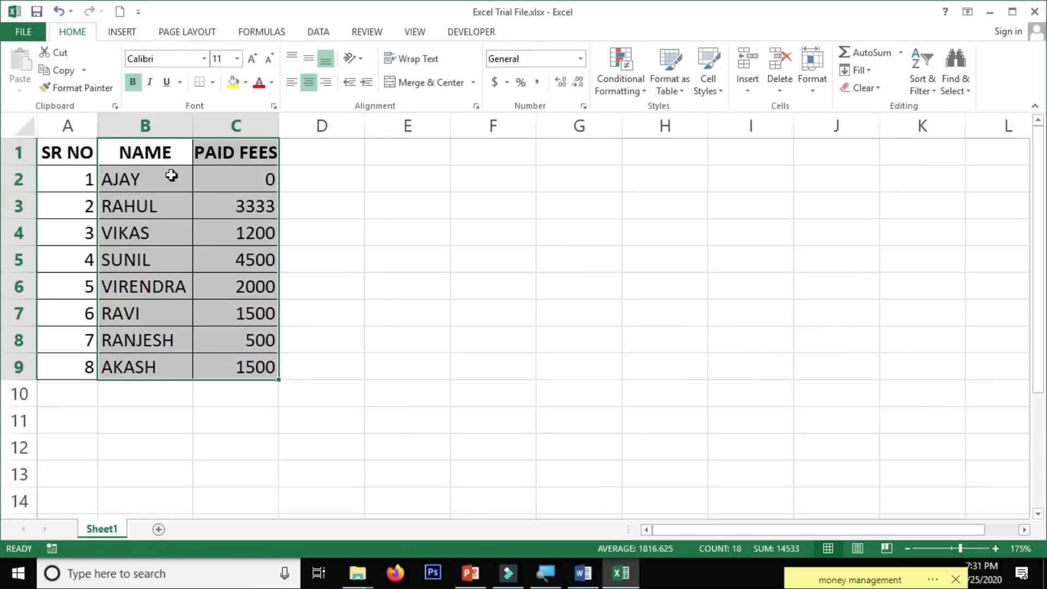
{"action": "left_click", "coordinate": [135, 37]}
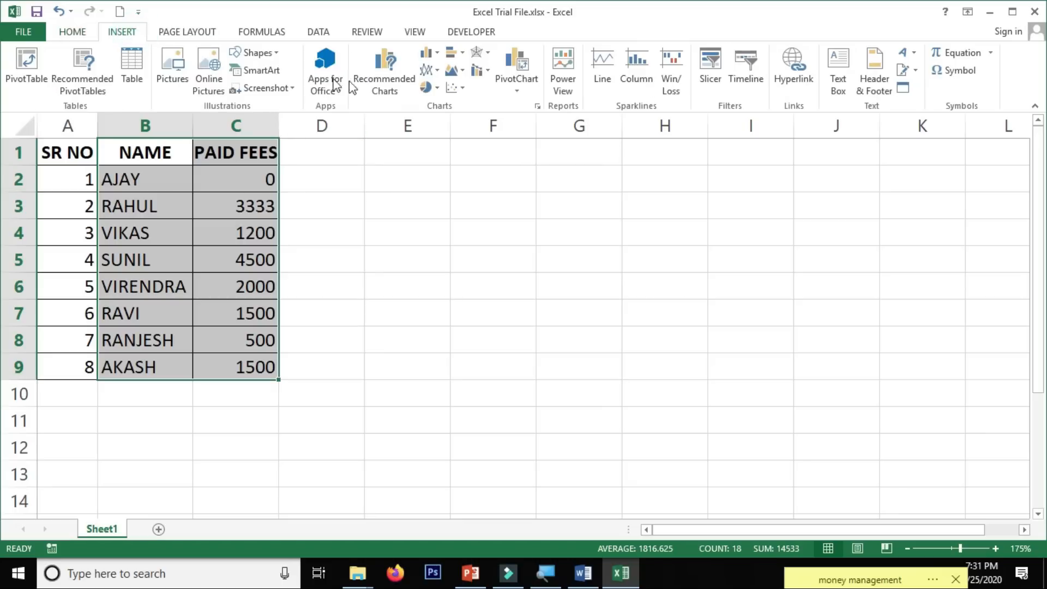
{"action": "left_click", "coordinate": [436, 57]}
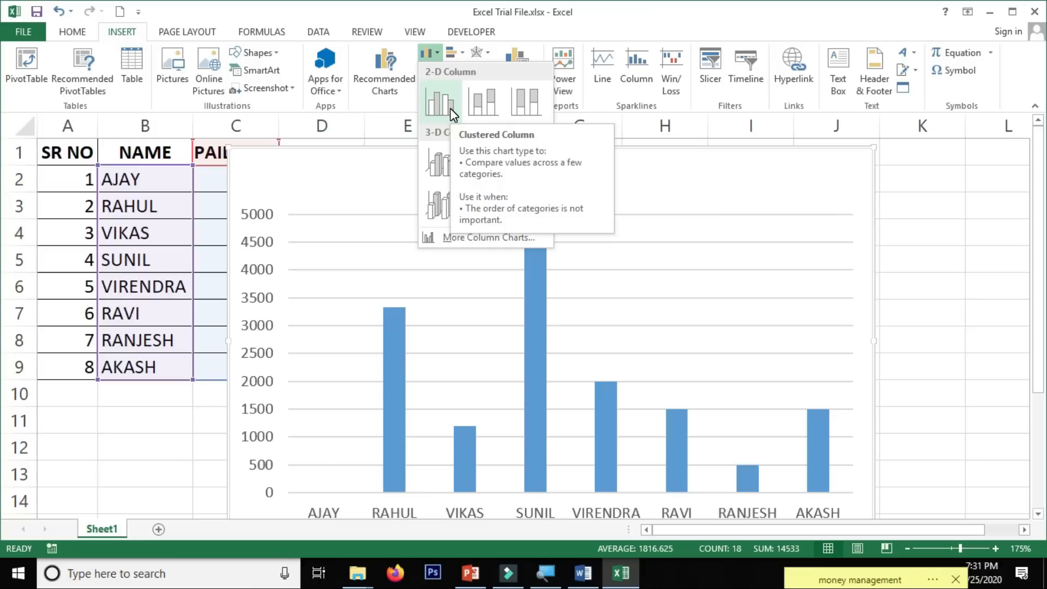
{"action": "left_click", "coordinate": [450, 109]}
{"action": "left_click_drag", "start_coordinate": [334, 182], "coordinate": [405, 178]}
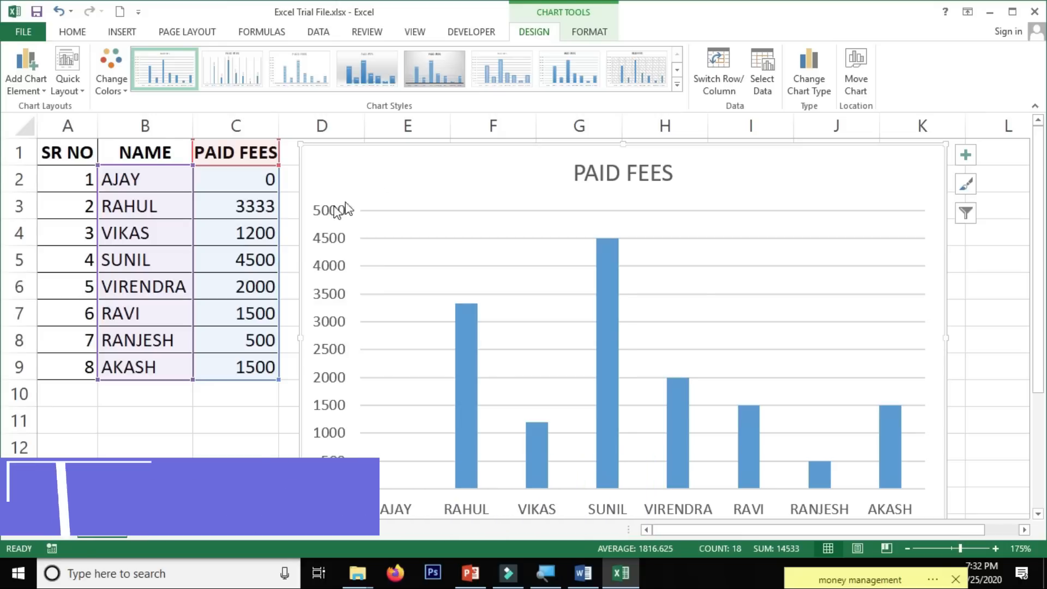
{"action": "left_click_drag", "start_coordinate": [409, 178], "coordinate": [408, 180]}
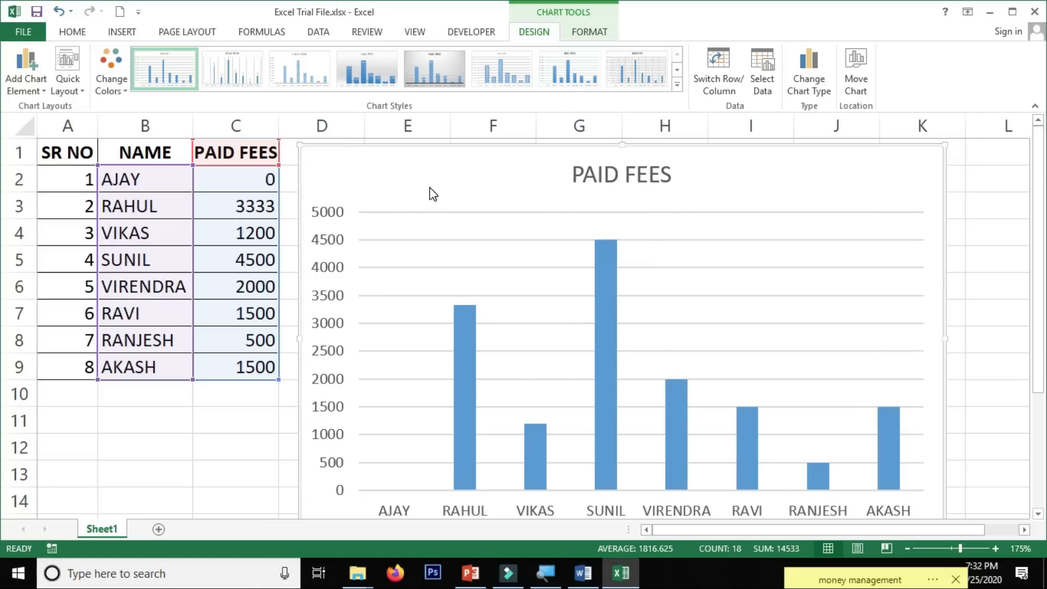
Switch to PowerPoint and paste the copied PAID FEES chart onto the blank title slide, using the destination theme and linked data
{"action": "key", "text": "alt+Tab"}
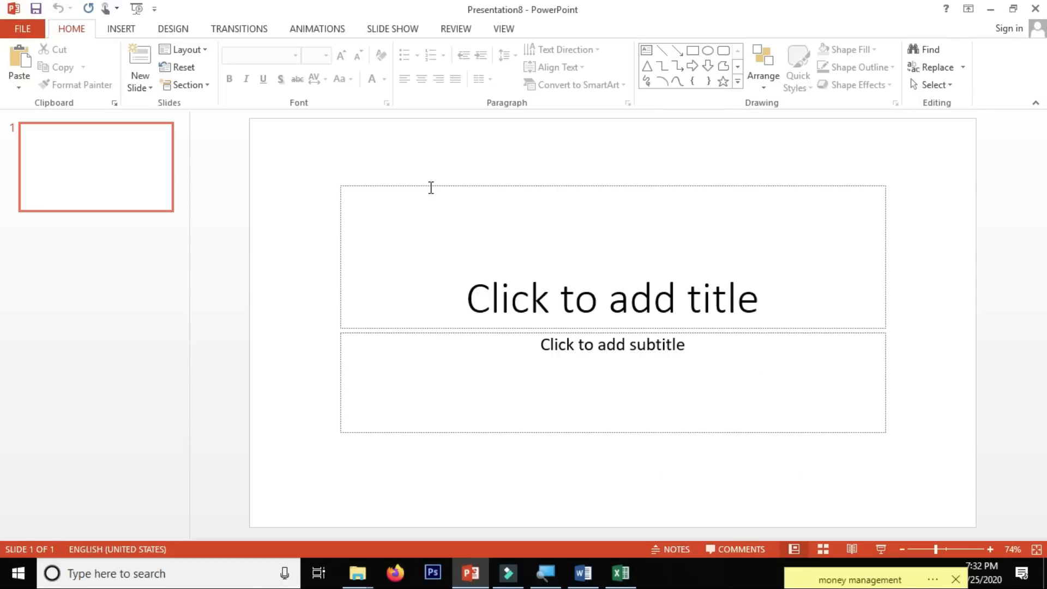
{"action": "right_click", "coordinate": [288, 182]}
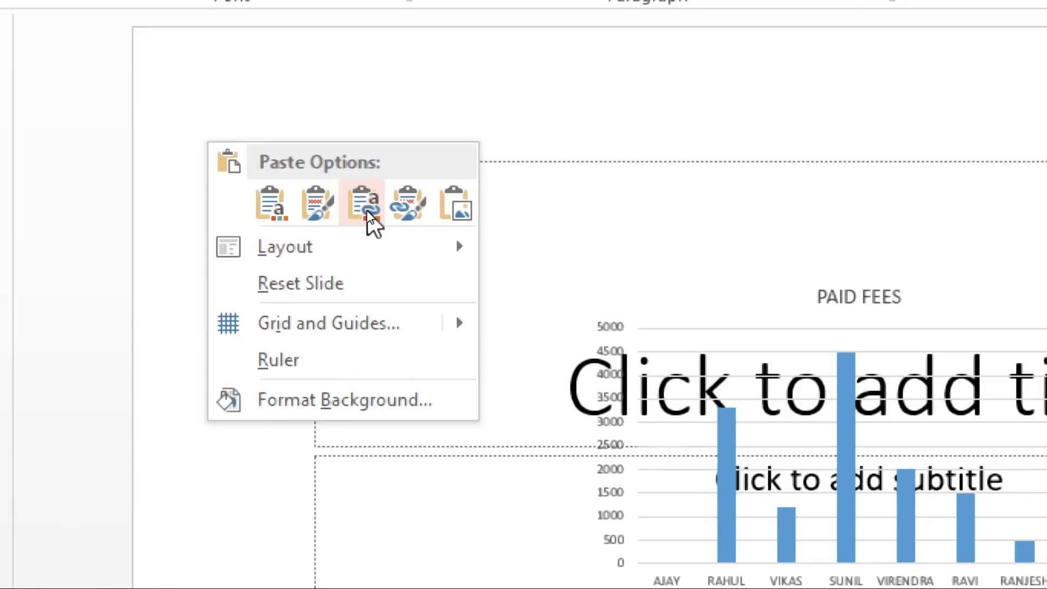
{"action": "left_click", "coordinate": [367, 210]}
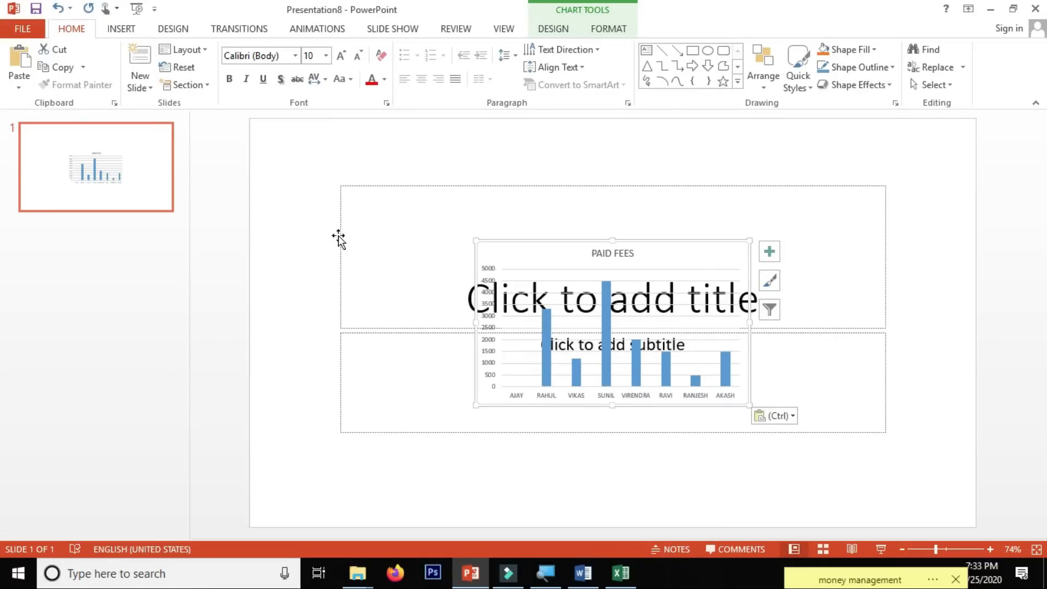
Delete the empty title and subtitle placeholders from the slide containing the chart
{"action": "left_click", "coordinate": [340, 234]}
{"action": "key", "text": "Delete"}
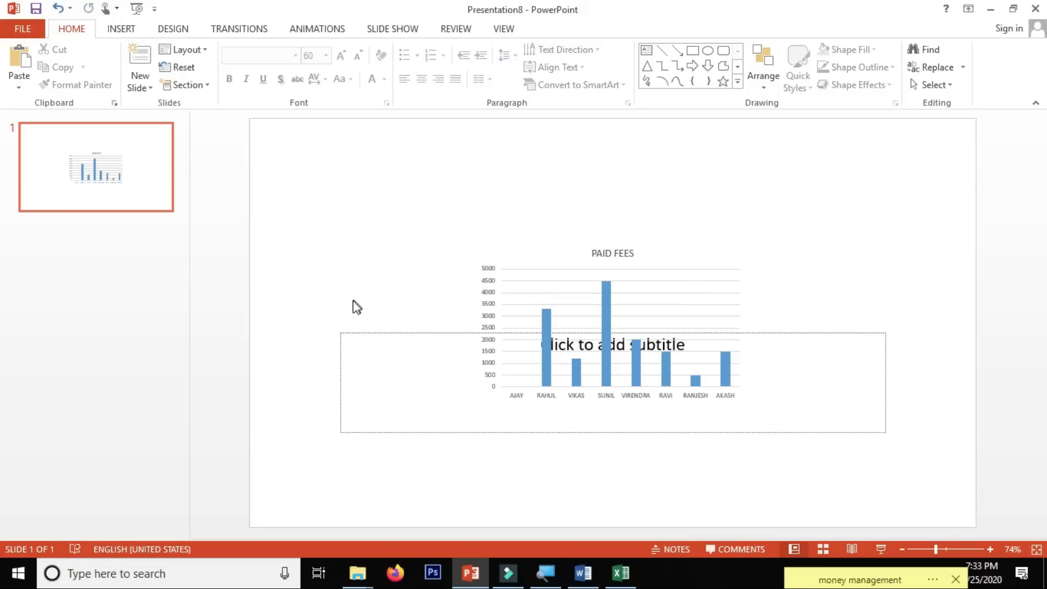
{"action": "left_click", "coordinate": [347, 336]}
{"action": "key", "text": "Delete"}
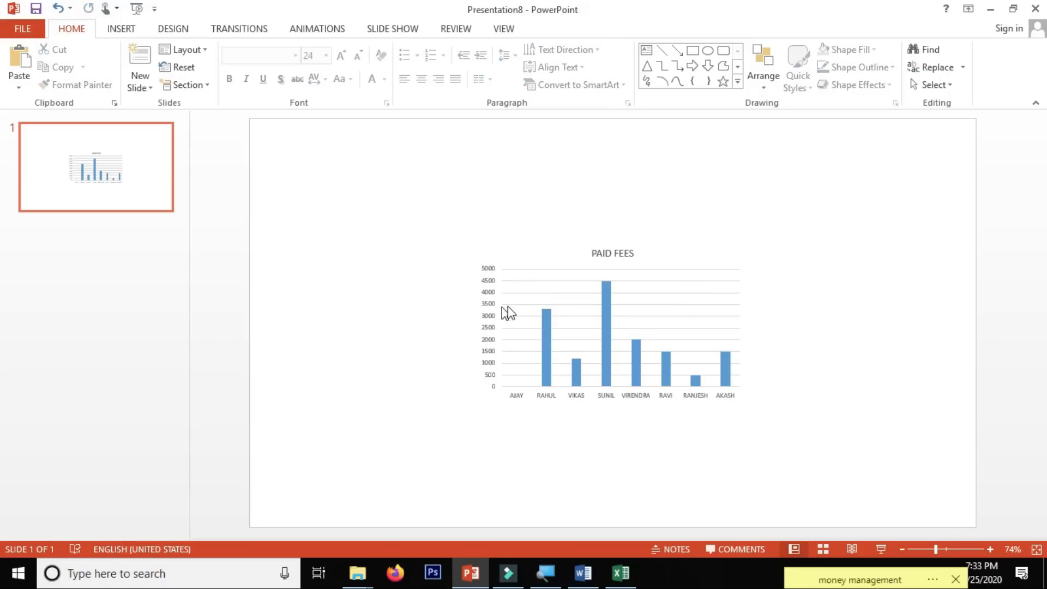
Enlarge the PAID FEES chart from its opposite corners so that it fills most of the slide
{"action": "left_click", "coordinate": [515, 304]}
{"action": "left_click_drag", "start_coordinate": [476, 240], "coordinate": [306, 155]}
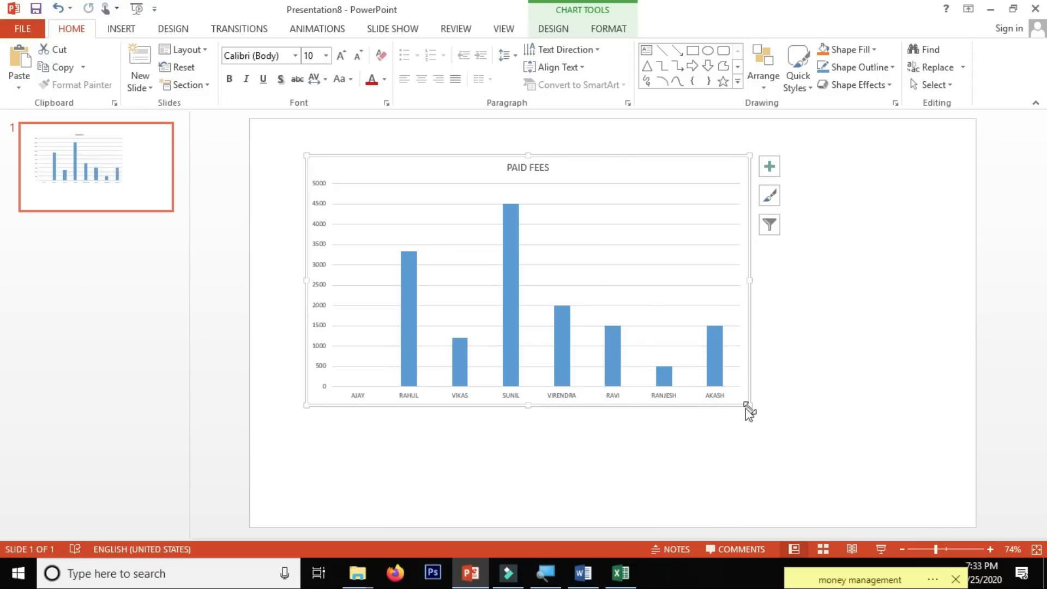
{"action": "left_click_drag", "start_coordinate": [749, 406], "coordinate": [936, 503]}
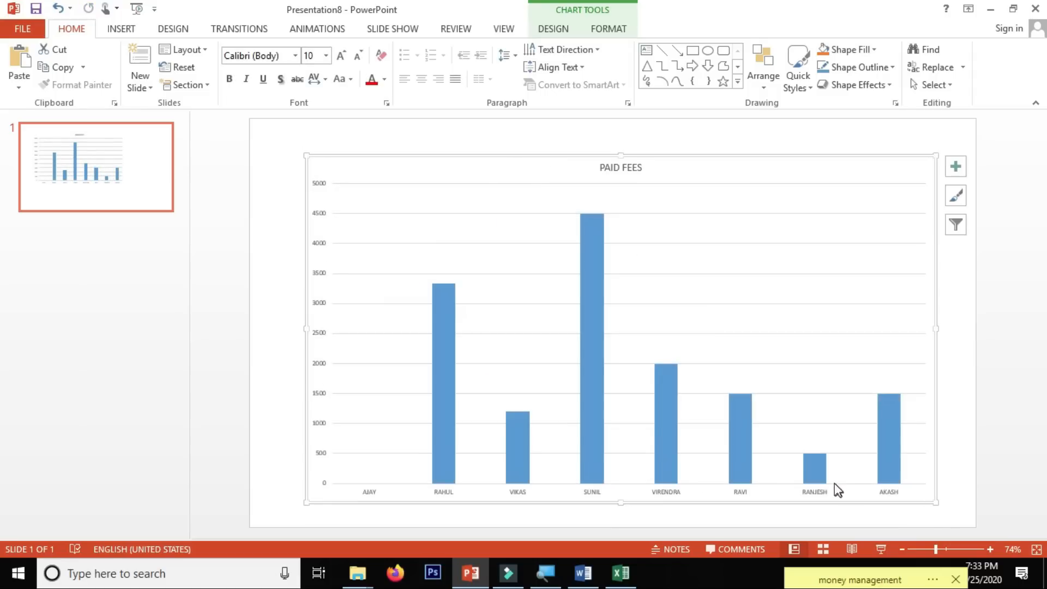
Switch to Excel, set the PAID FEES value in C2 to 3000, and check the first column of the linked chart in PowerPoint
{"action": "key", "text": "alt"}
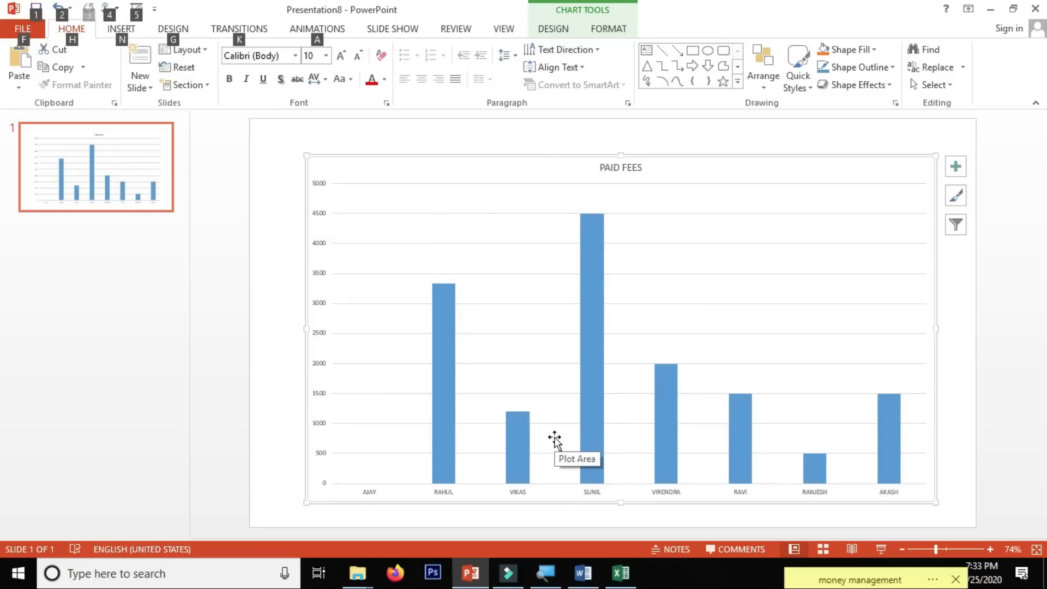
{"action": "key", "text": "alt+Tab"}
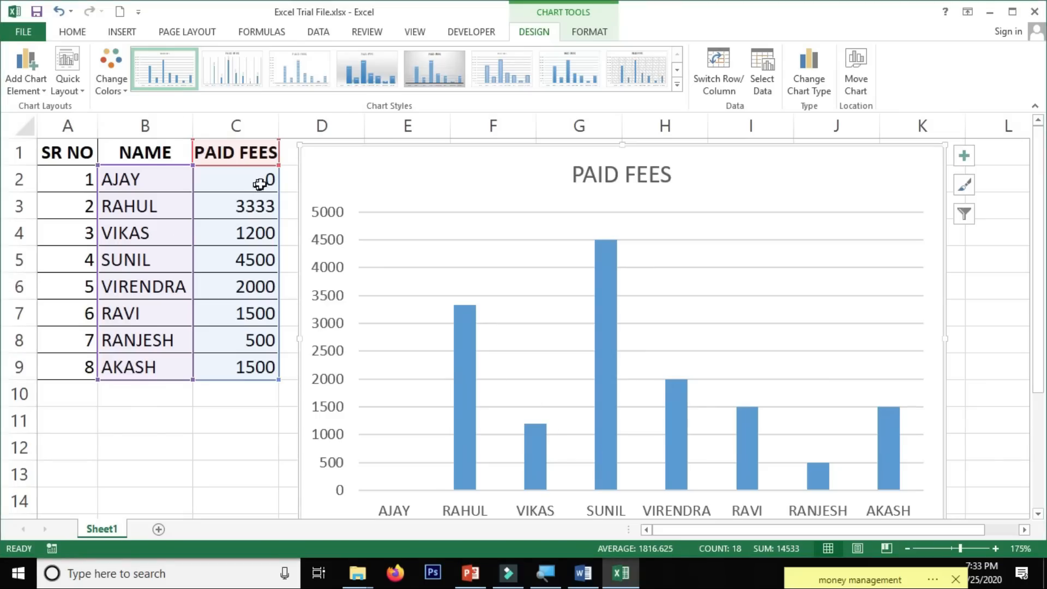
{"action": "left_click", "coordinate": [265, 179]}
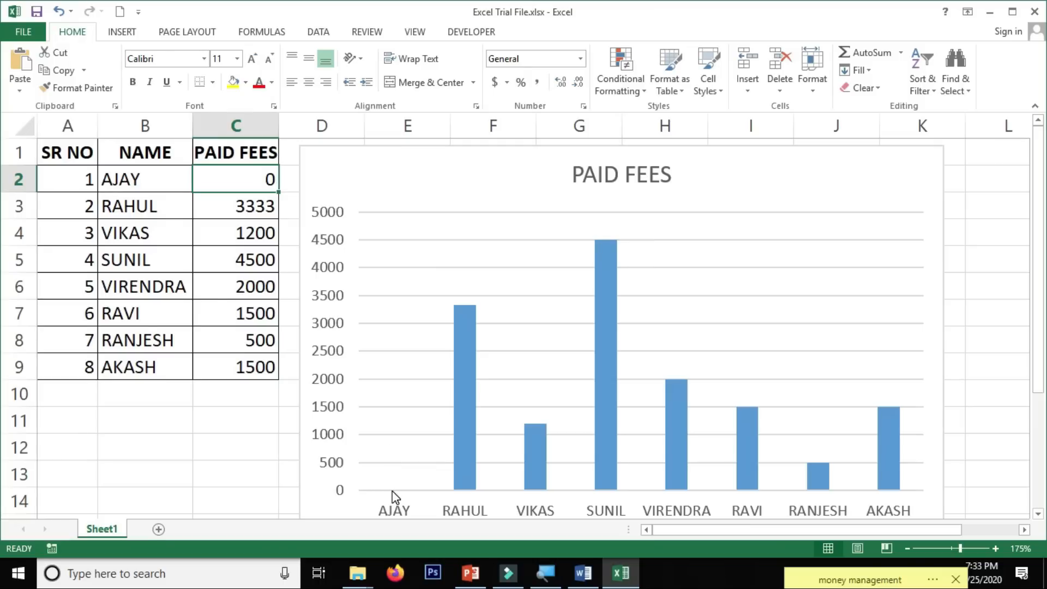
{"action": "type", "text": "3000"}
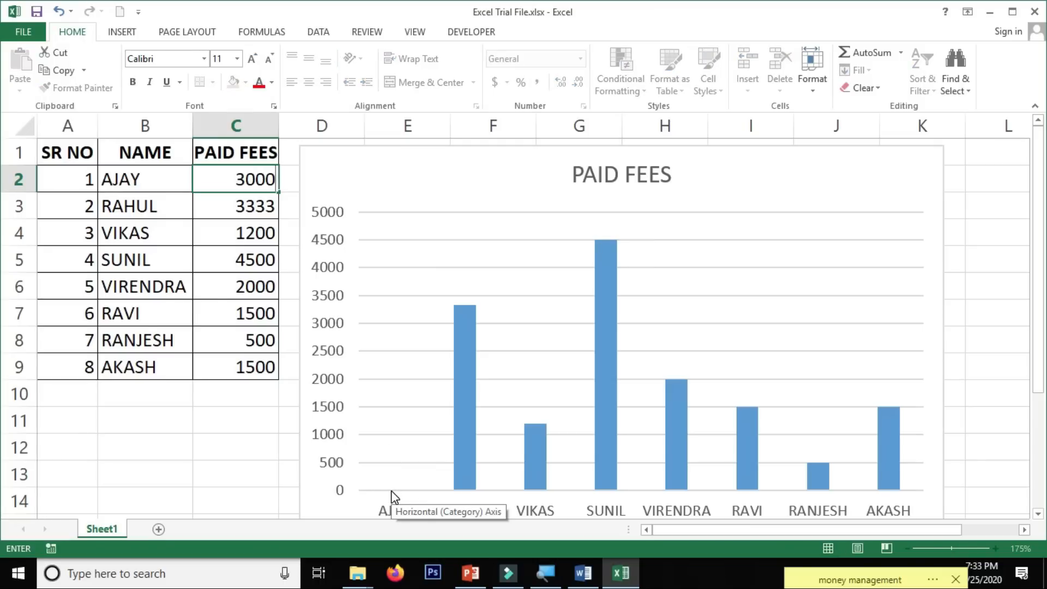
{"action": "key", "text": "Return"}
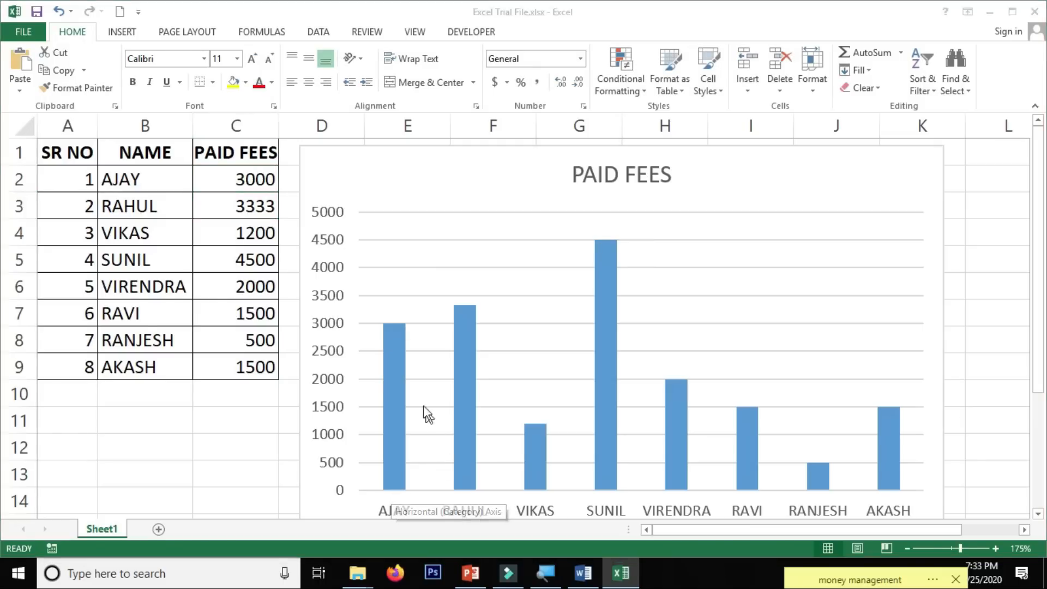
{"action": "key", "text": "alt+Tab"}
{"action": "mouse_move", "coordinate": [364, 308]}
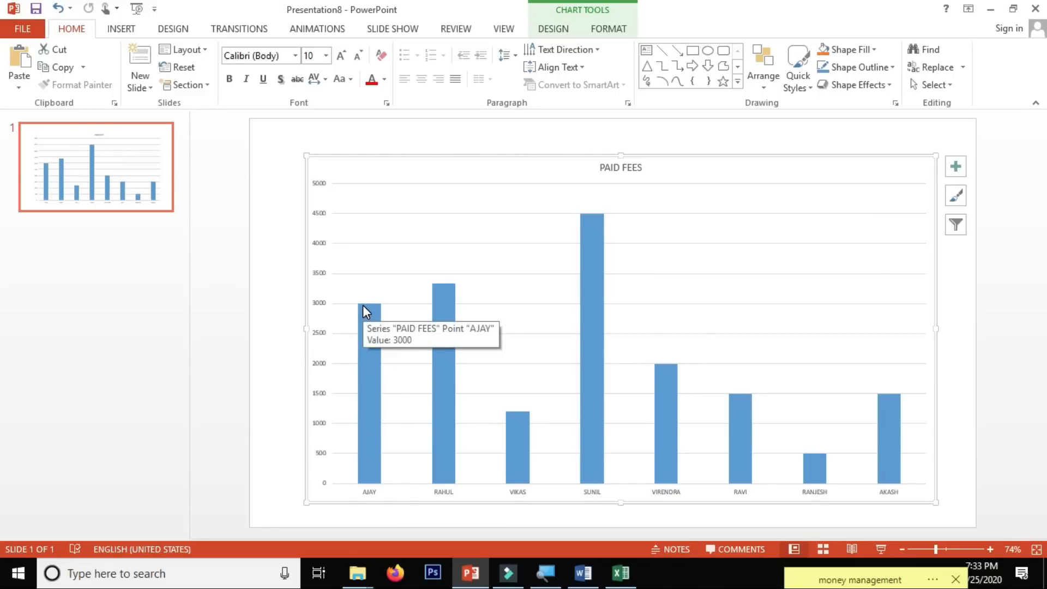
Compare the Excel fee table with the linked chart in PowerPoint and display the chart's design options
{"action": "key", "text": "alt+Tab"}
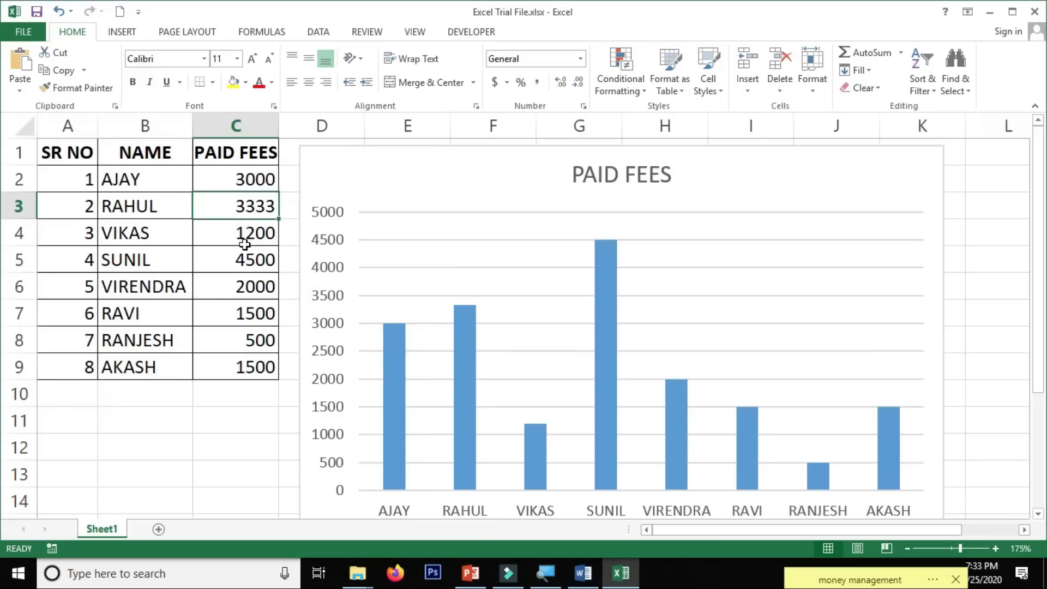
{"action": "left_click", "coordinate": [238, 403]}
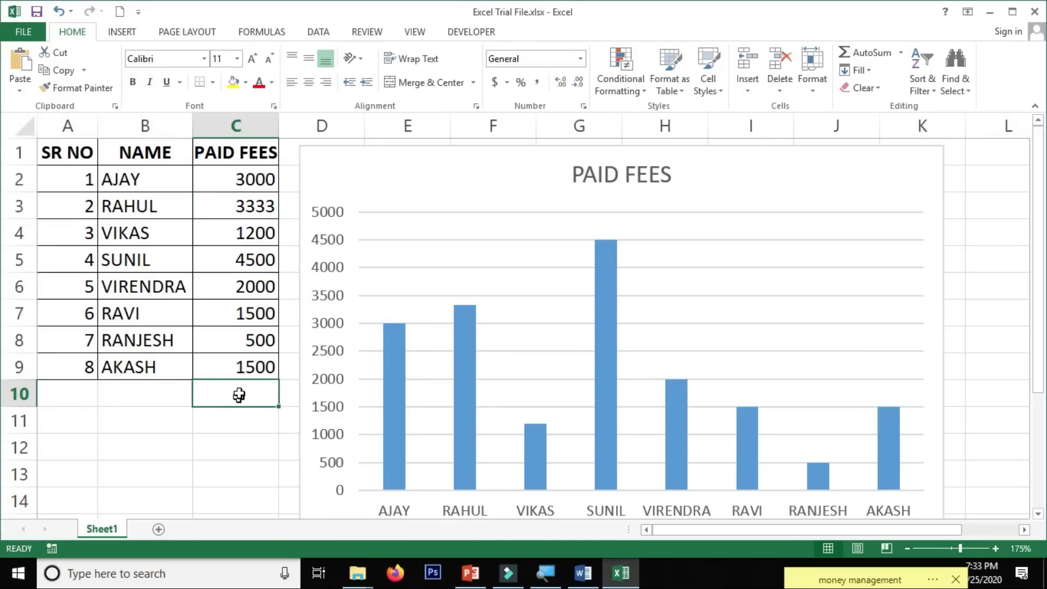
{"action": "key", "text": "alt+Tab"}
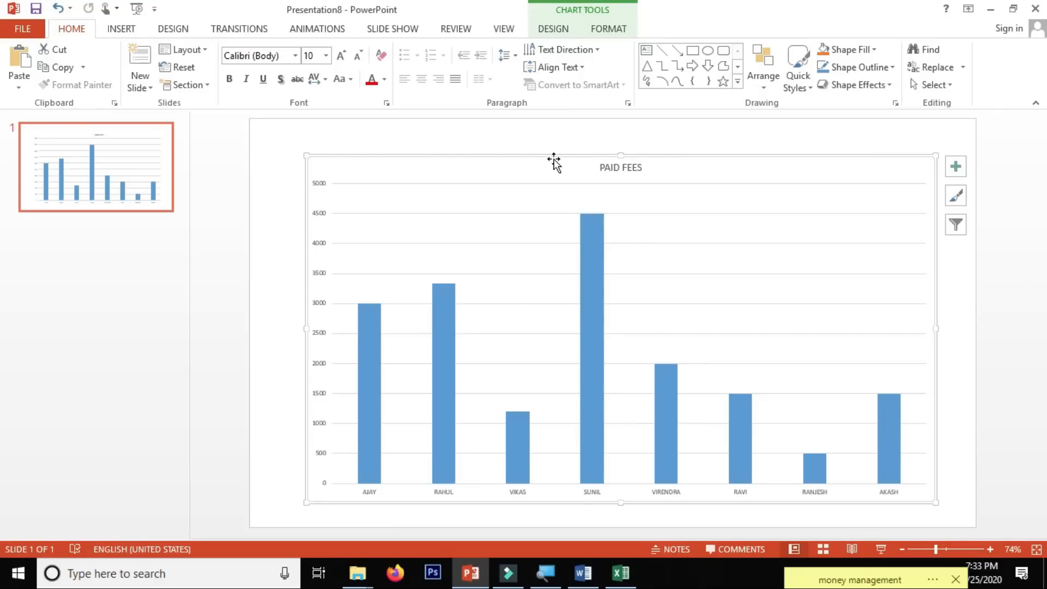
{"action": "left_click", "coordinate": [565, 27]}
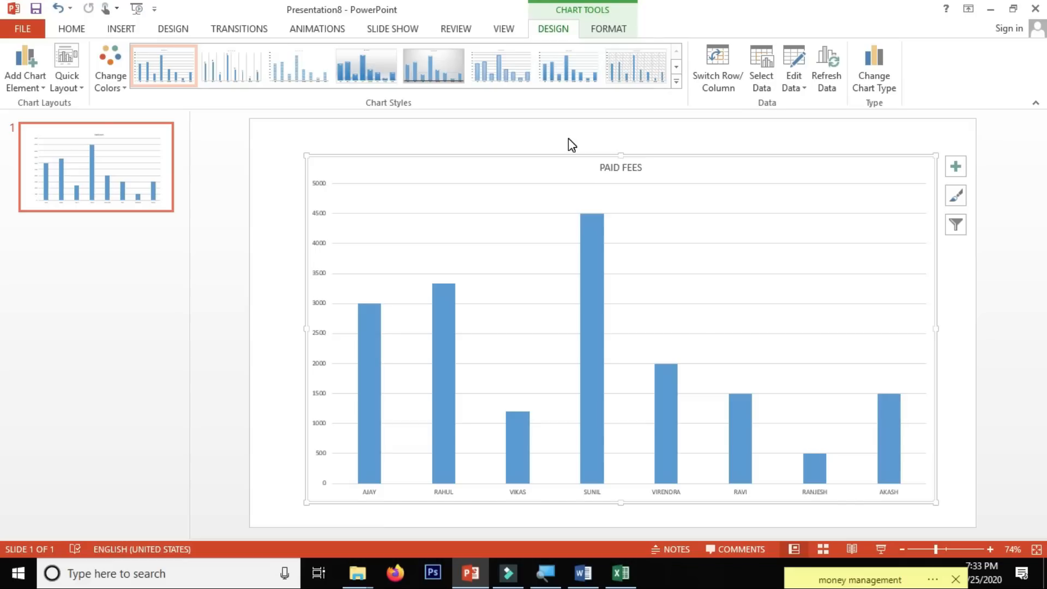
Switch to Excel, set the PAID FEES value in C3 to 2000, and return to the linked chart in PowerPoint
{"action": "key", "text": "alt+Tab"}
{"action": "left_click", "coordinate": [240, 203]}
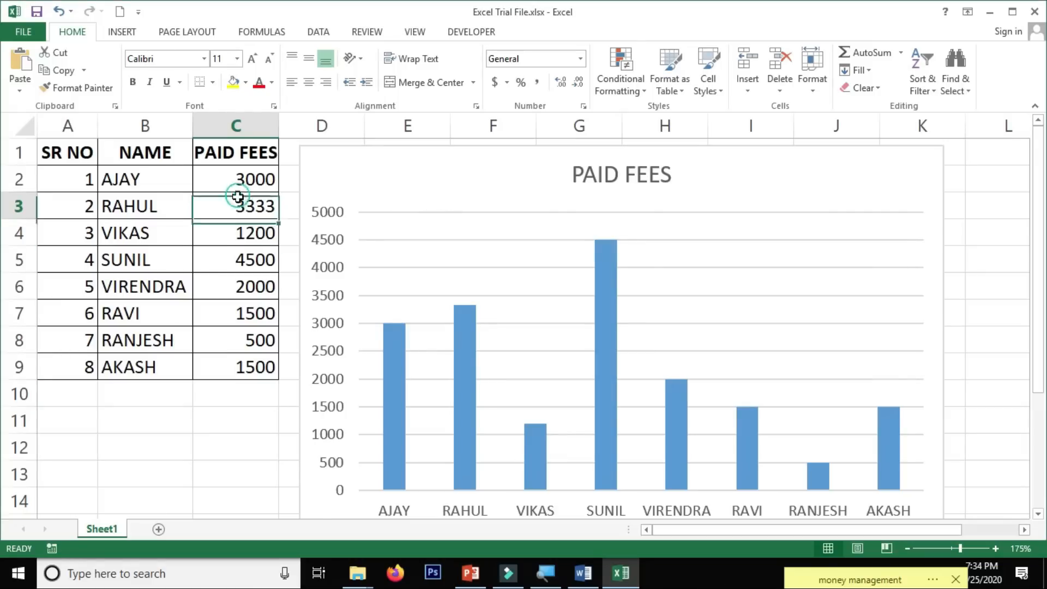
{"action": "type", "text": "2000"}
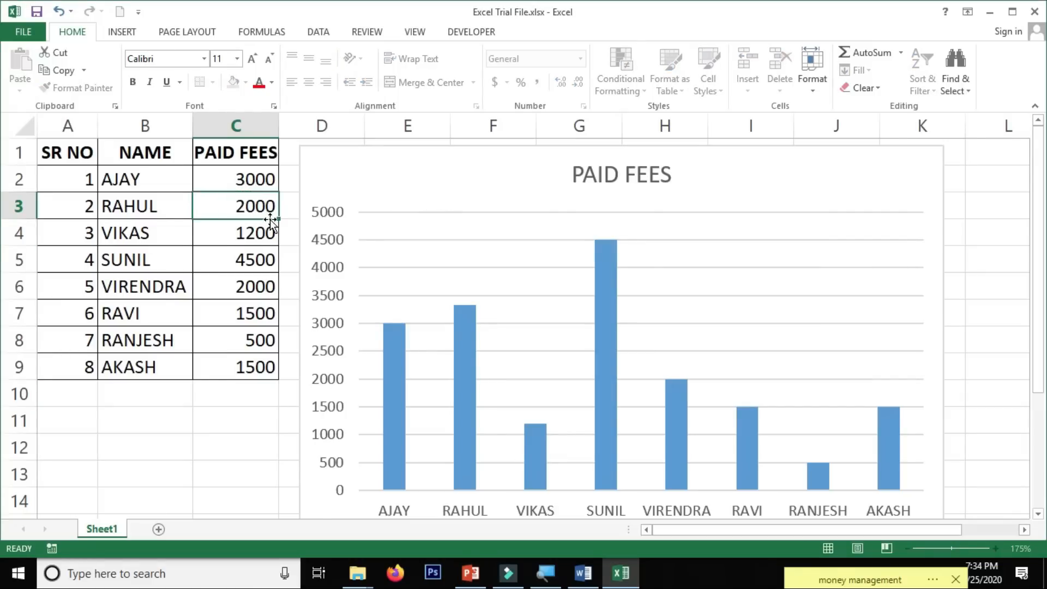
{"action": "key", "text": "Return"}
{"action": "key", "text": "alt+Tab"}
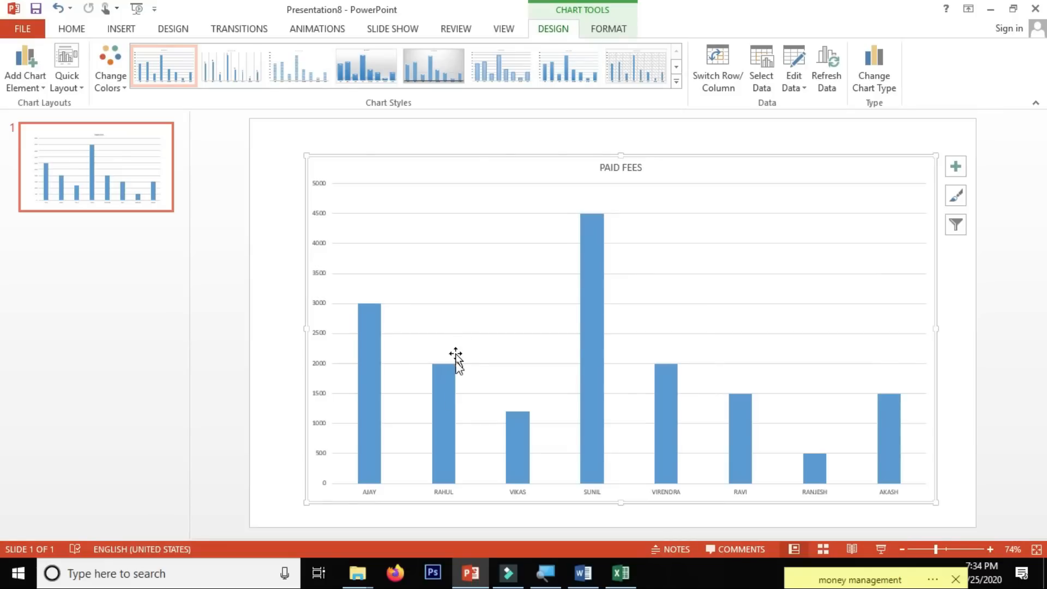